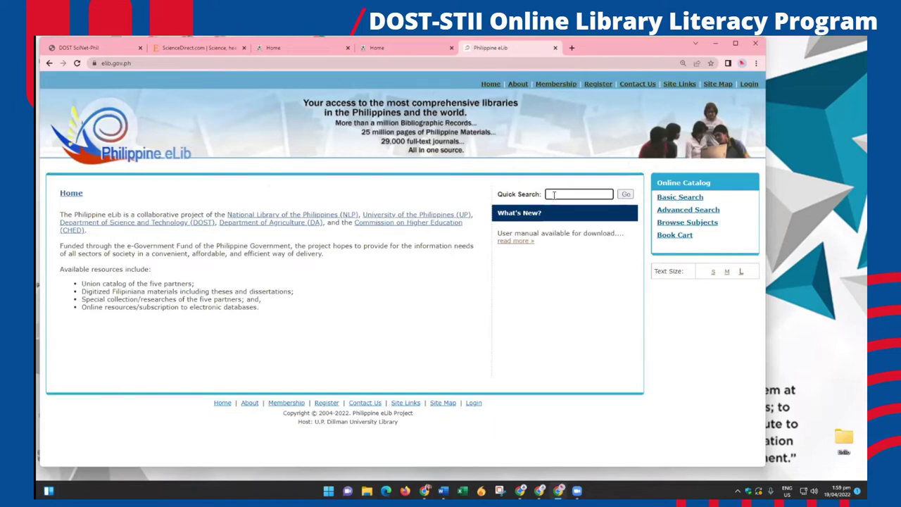
# Open the online catalog's Basic Search form and get the search expression field ready for entry
pyautogui.moveTo(490, 196); pyautogui.dragTo(561, 190)
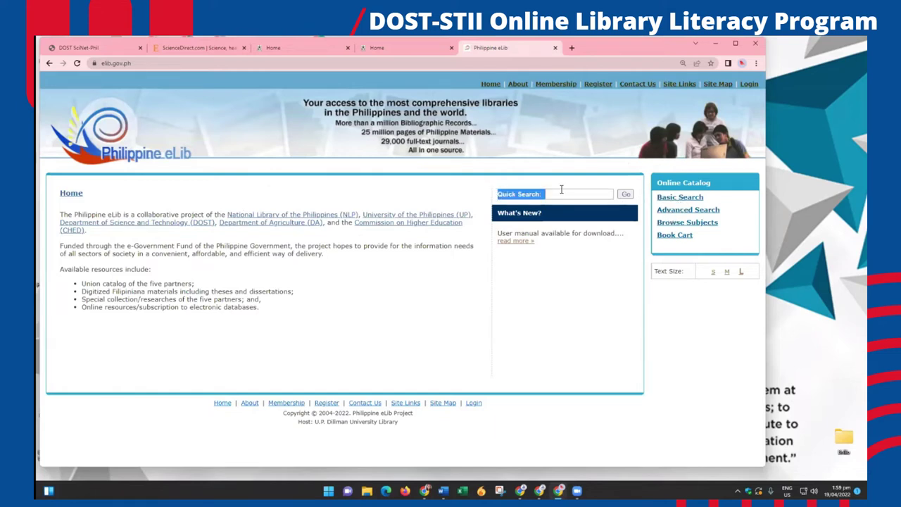
pyautogui.click(690, 200)
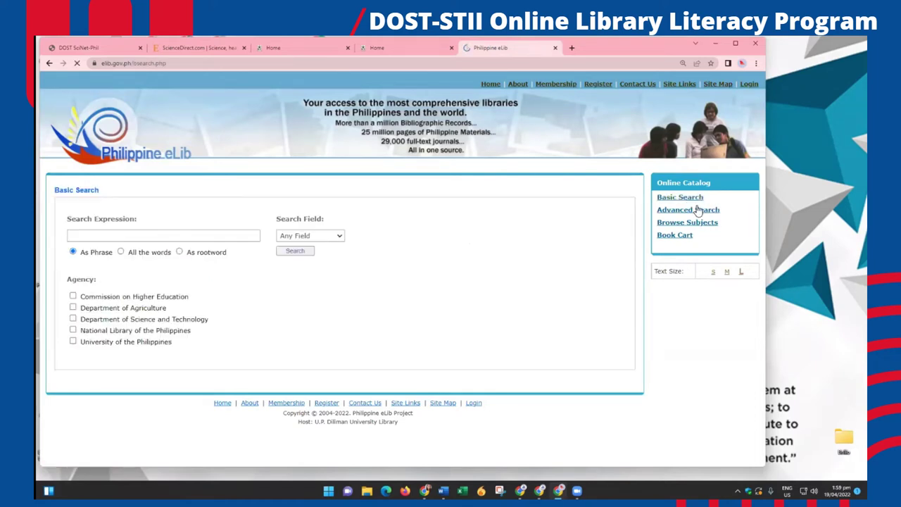
pyautogui.click(107, 237)
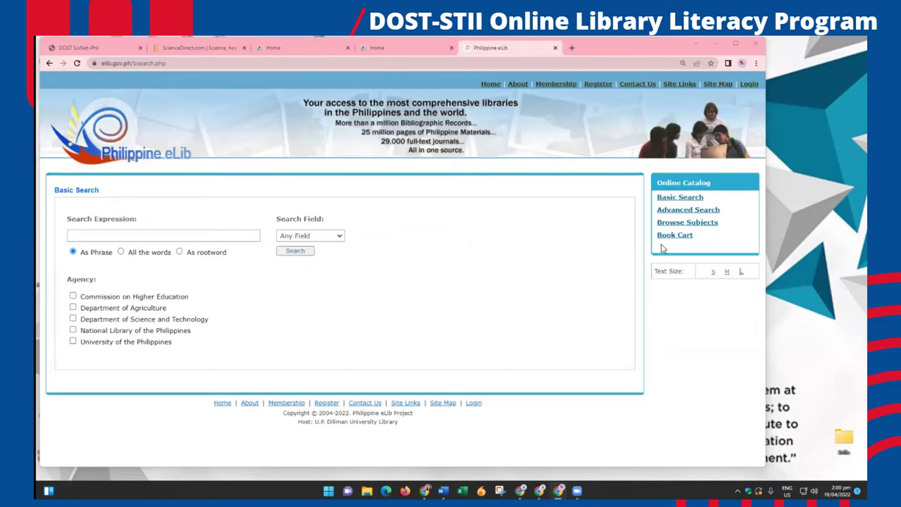
pyautogui.click(99, 241)
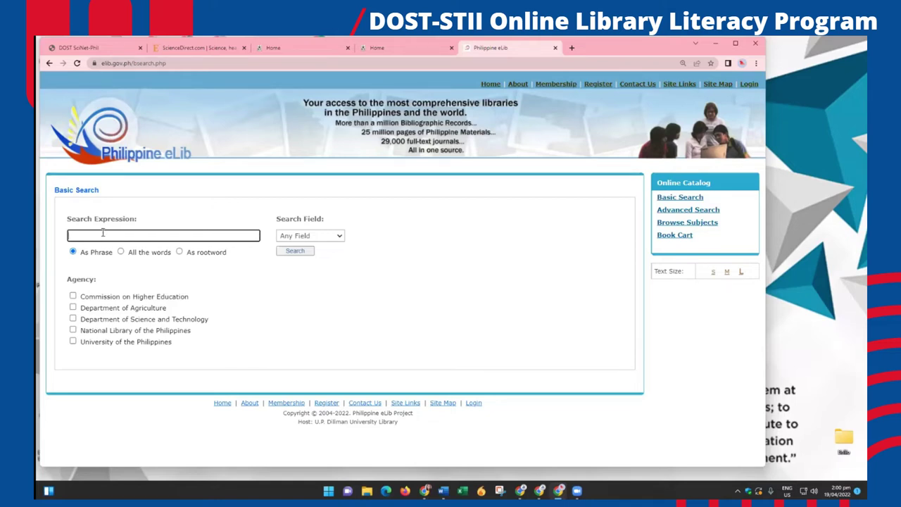
# Select all five agencies and run a basic search for "Organic chemistry"
pyautogui.click(72, 319)
pyautogui.click(73, 297)
pyautogui.click(72, 307)
pyautogui.click(72, 330)
pyautogui.click(73, 342)
pyautogui.write('Organic chem')
pyautogui.write('istry')
pyautogui.press('Return')
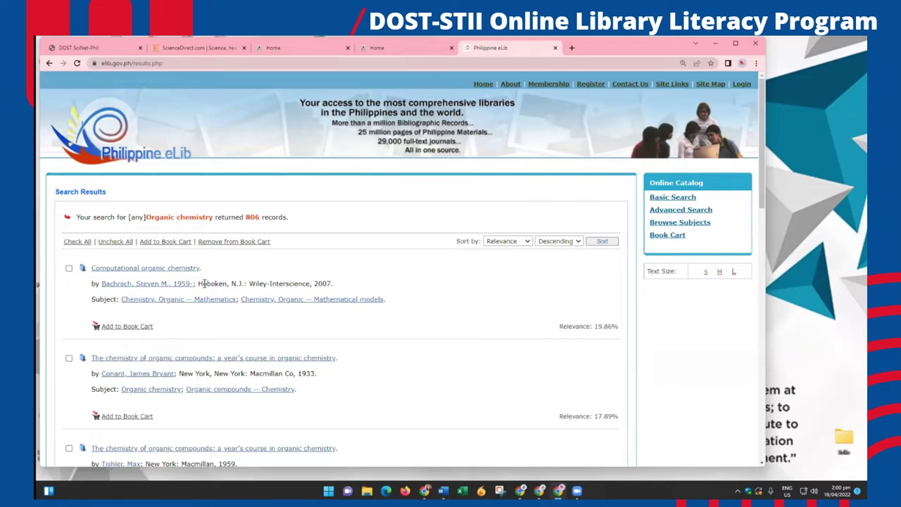
# Look over the search results and open the record for "Computational organic chemistry"
pyautogui.scroll(-1, 292, 265)
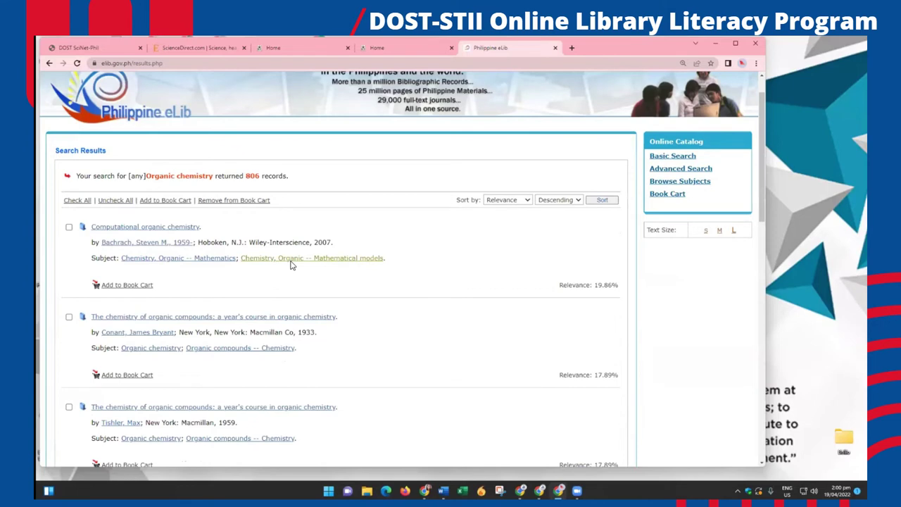
pyautogui.scroll(-1, 292, 264)
pyautogui.scroll(2, 292, 265)
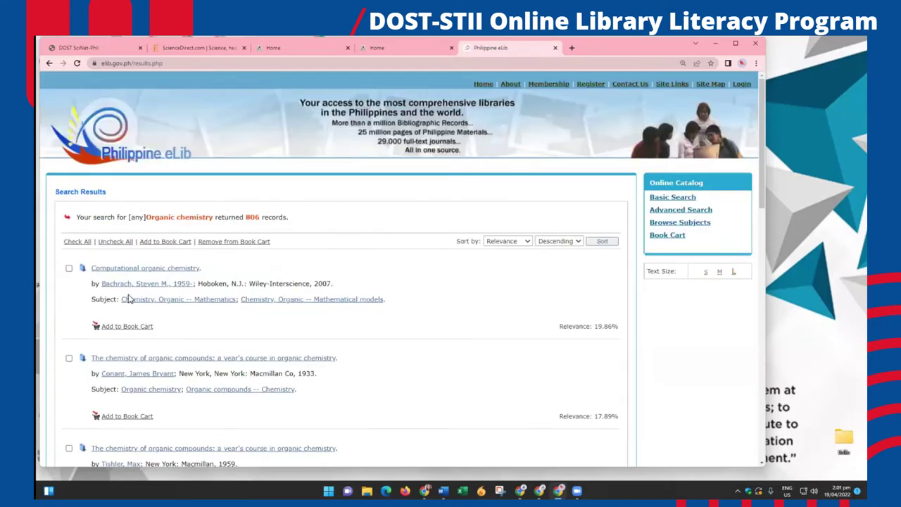
pyautogui.click(148, 270)
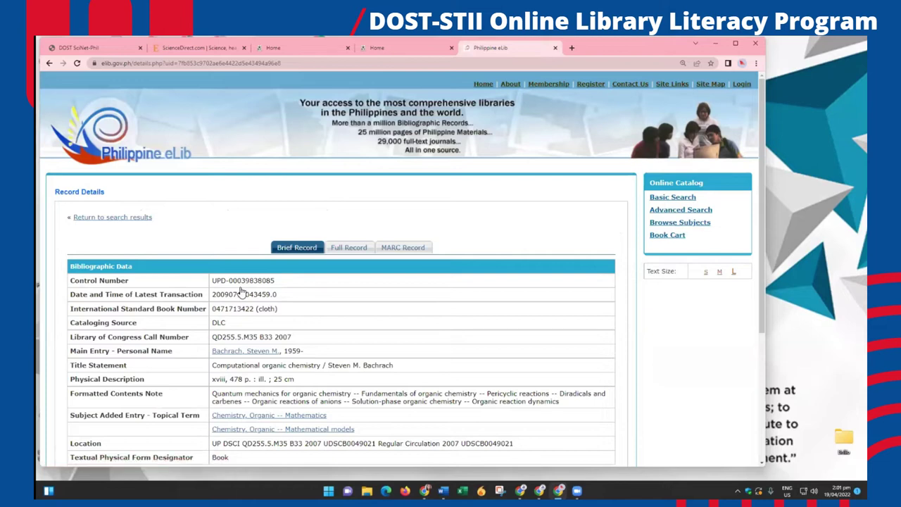
# Examine the record's bibliographic data, physical location and digital copy availability
pyautogui.scroll(-3, 165, 261)
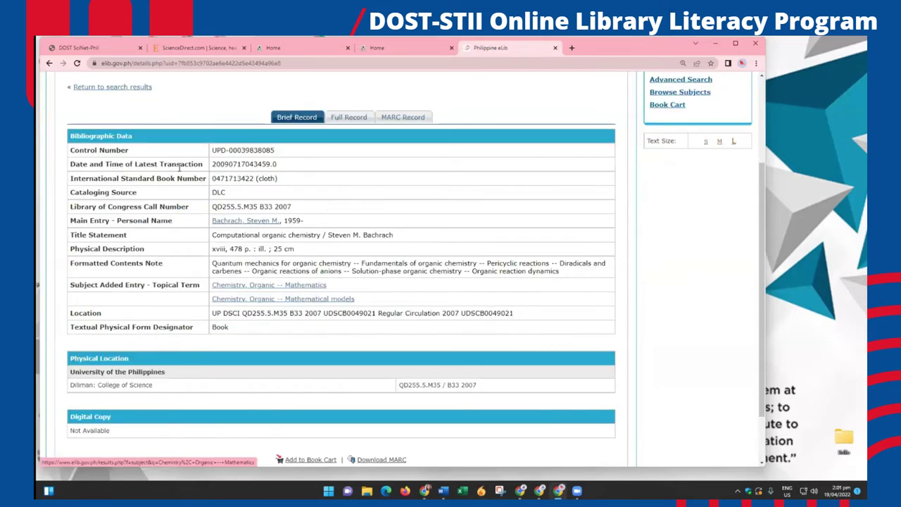
pyautogui.moveTo(68, 359); pyautogui.dragTo(130, 360)
pyautogui.scroll(-1, 117, 352)
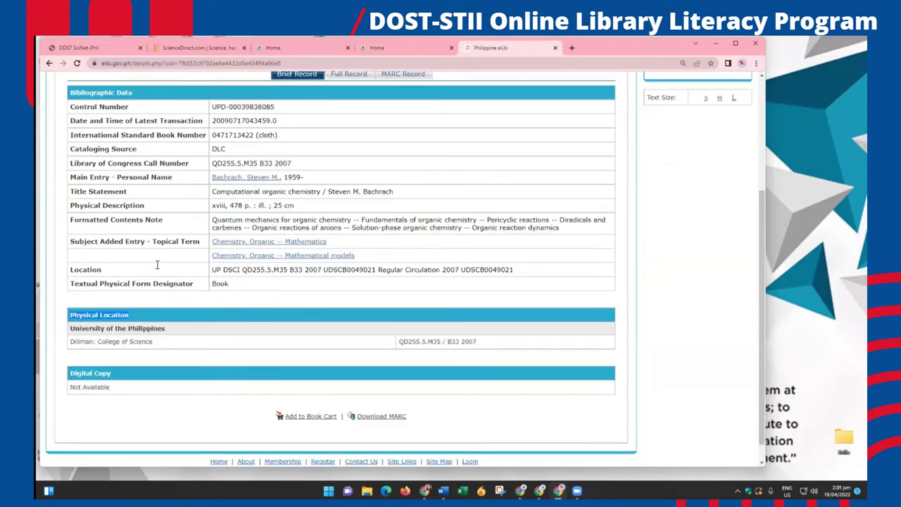
pyautogui.scroll(2, 156, 264)
pyautogui.scroll(1, 178, 366)
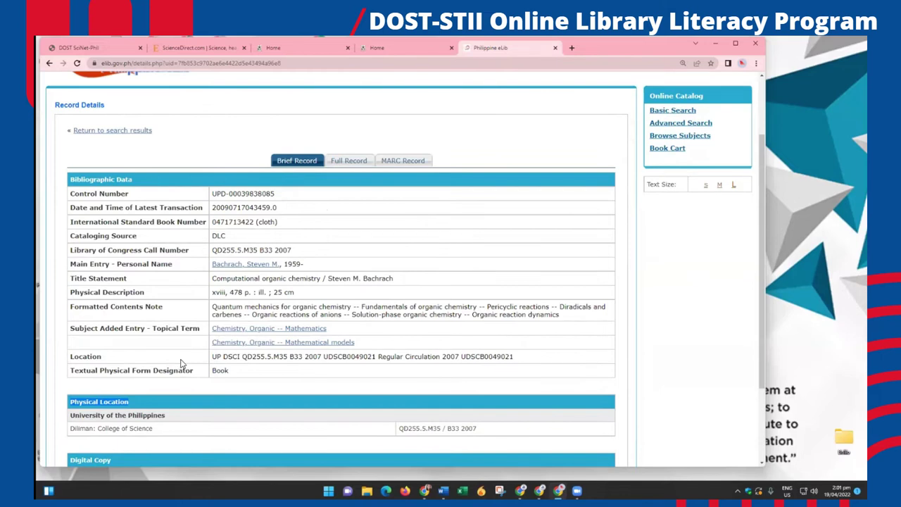
pyautogui.scroll(-3, 176, 320)
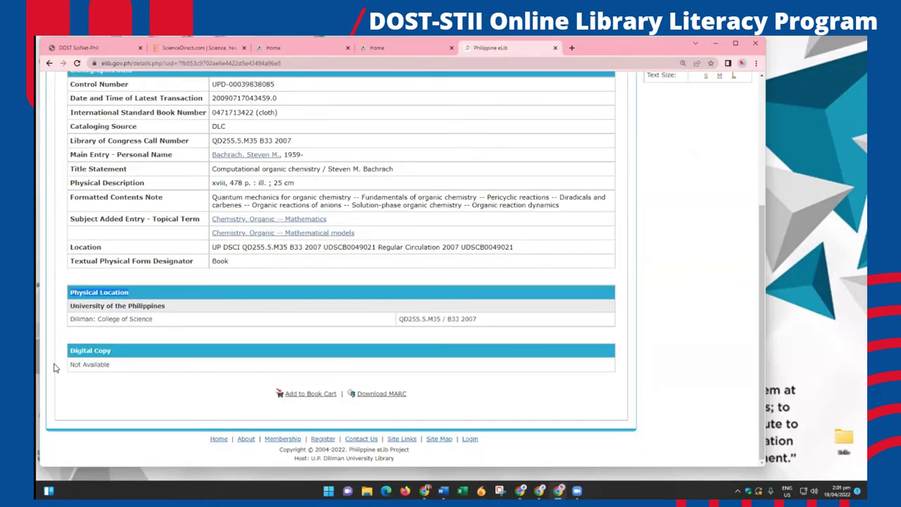
pyautogui.moveTo(56, 368); pyautogui.dragTo(124, 348)
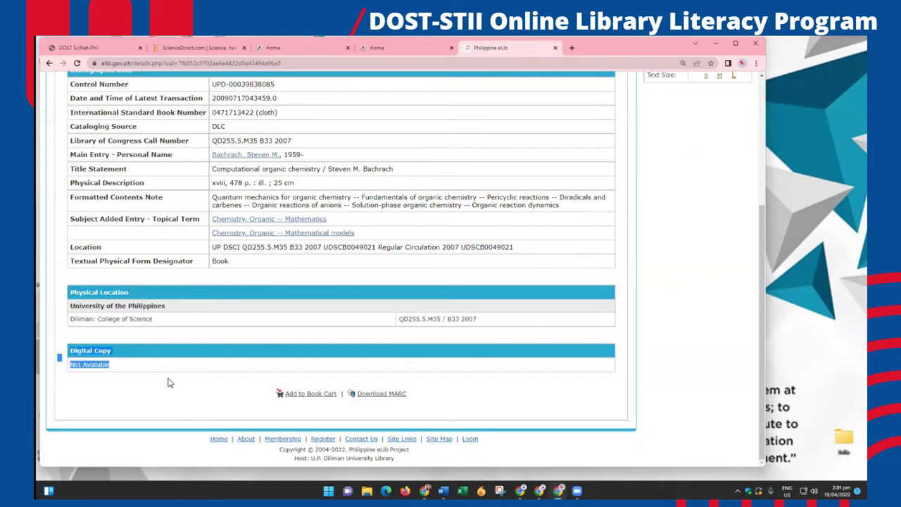
pyautogui.scroll(3, 169, 382)
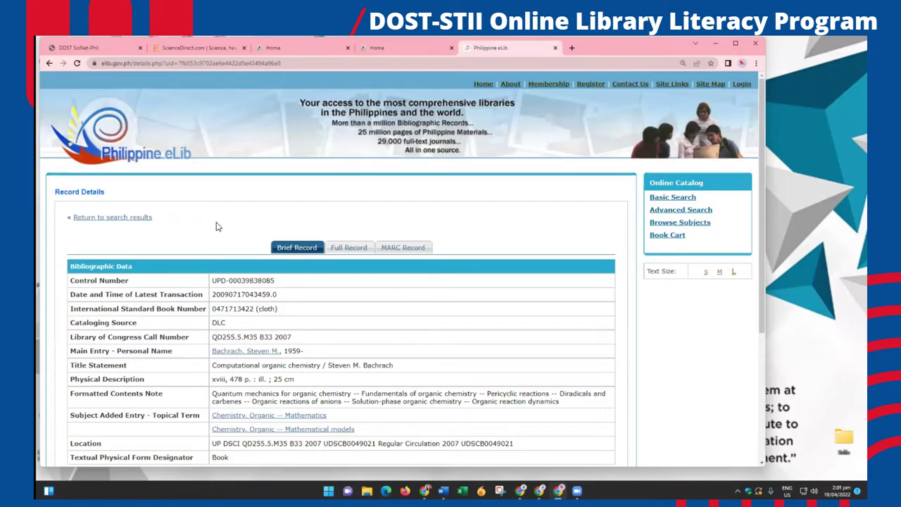
pyautogui.scroll(-3, 218, 222)
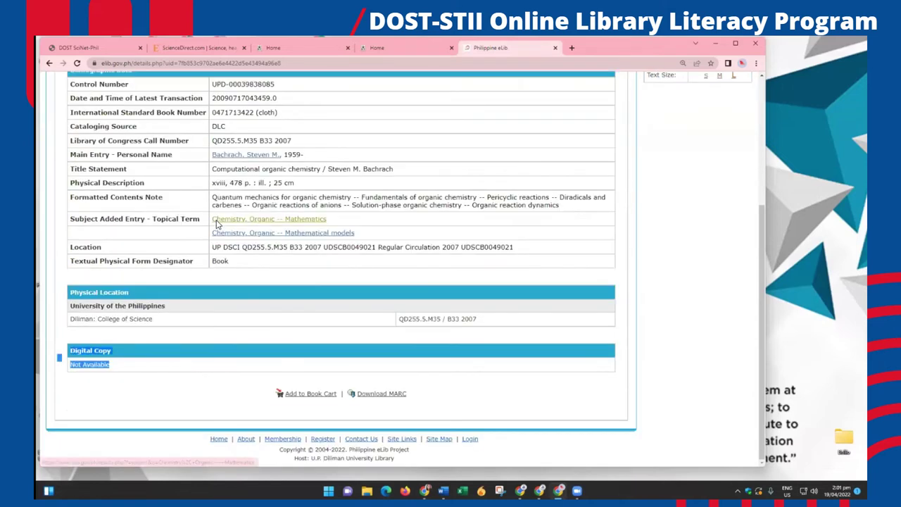
pyautogui.scroll(1, 218, 222)
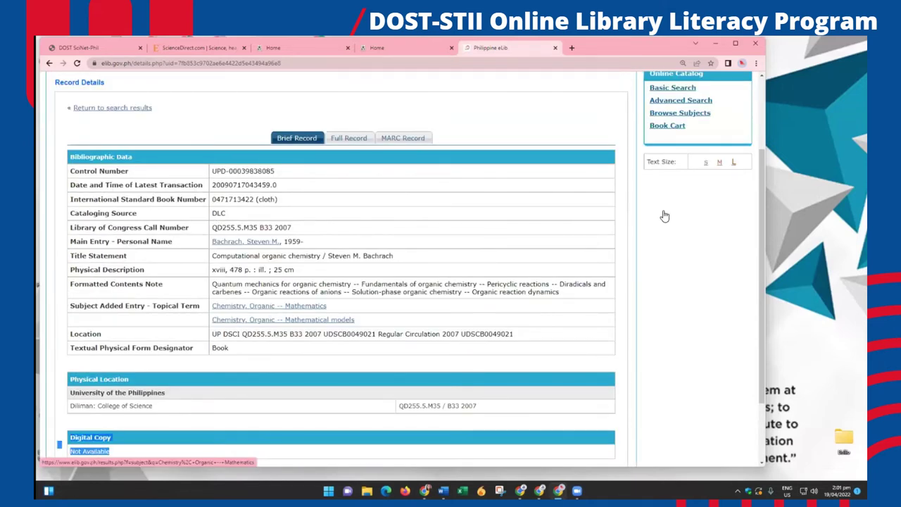
pyautogui.scroll(2, 665, 216)
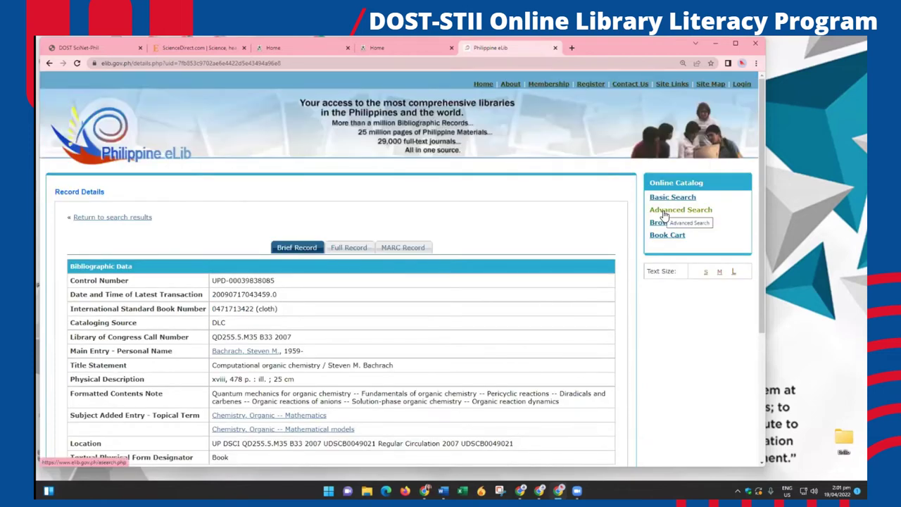
# Open the Advanced Search form and review the search field choices for the first two search rows
pyautogui.click(664, 210)
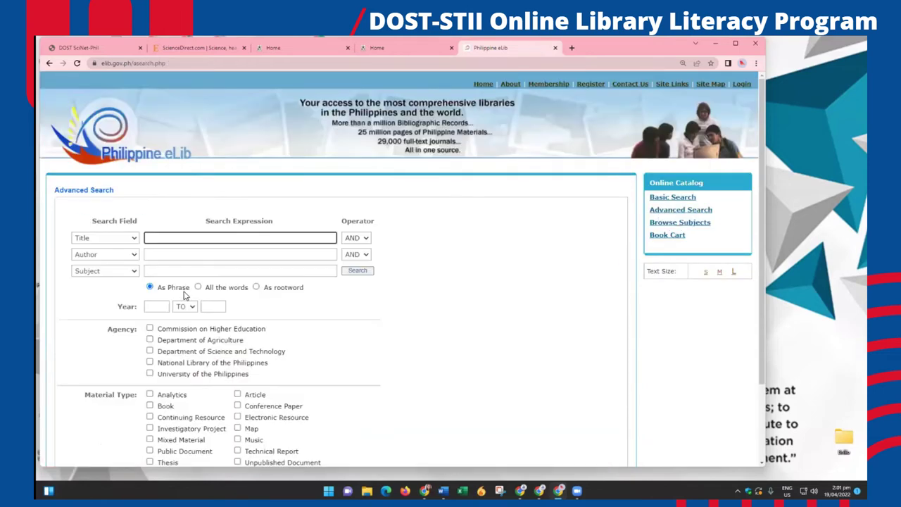
pyautogui.scroll(-1, 116, 218)
pyautogui.click(106, 195)
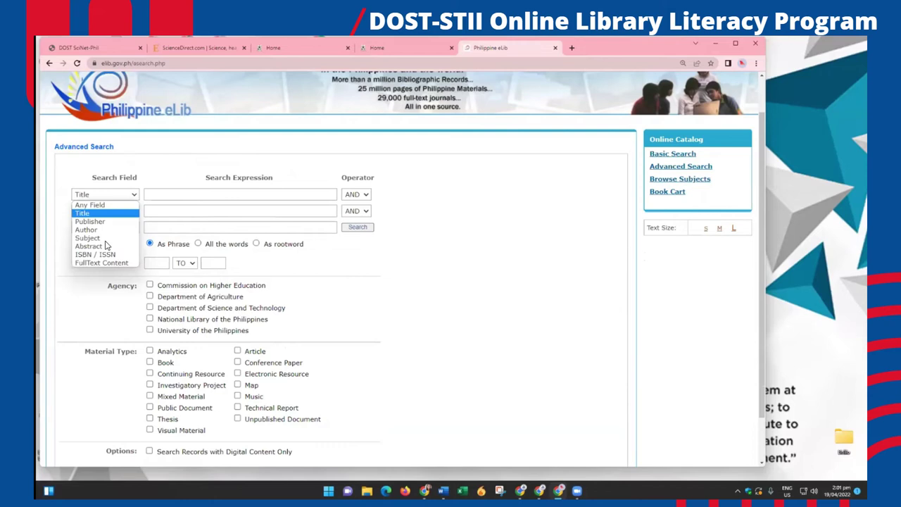
pyautogui.click(106, 210)
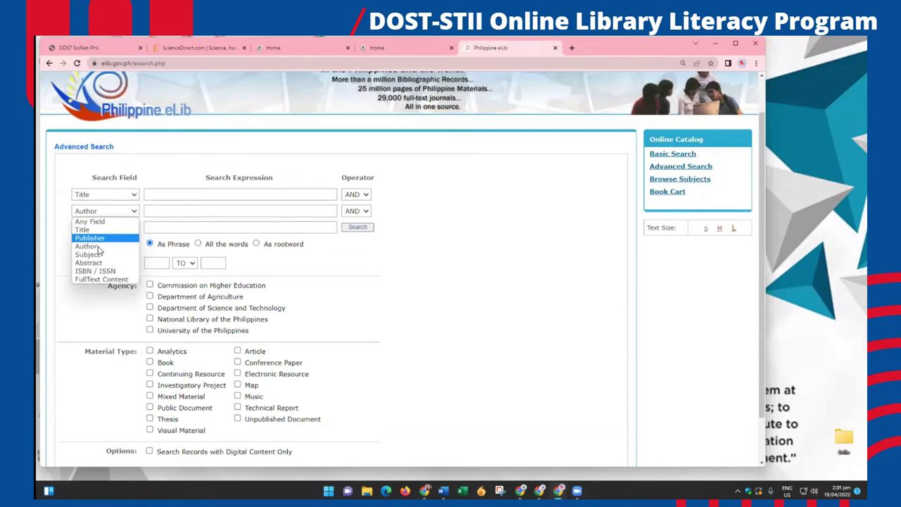
pyautogui.click(134, 208)
pyautogui.click(112, 200)
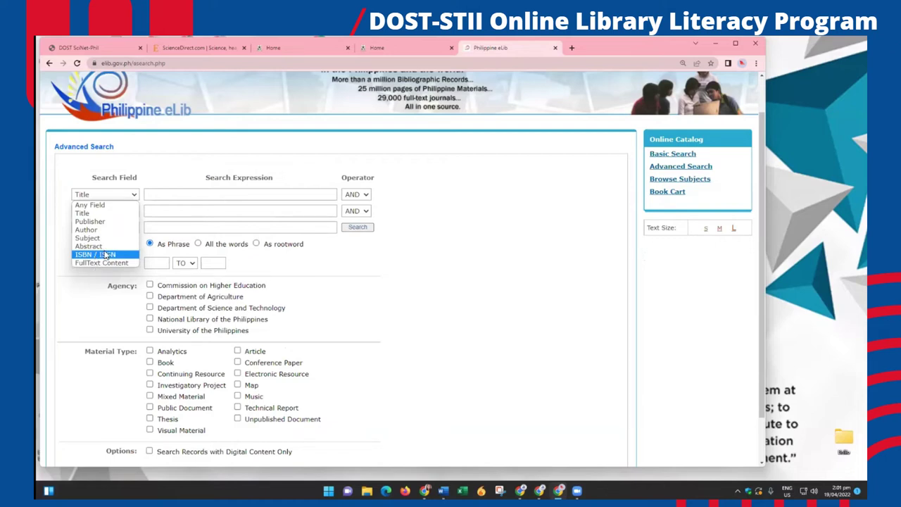
pyautogui.click(188, 192)
pyautogui.press('Tab')
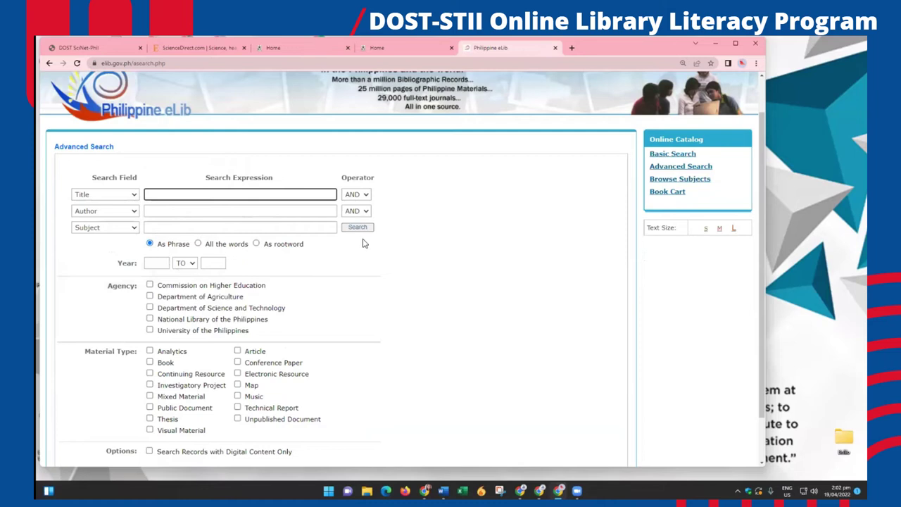
# Review the operator choices for both search rows and the year range fields
pyautogui.click(363, 197)
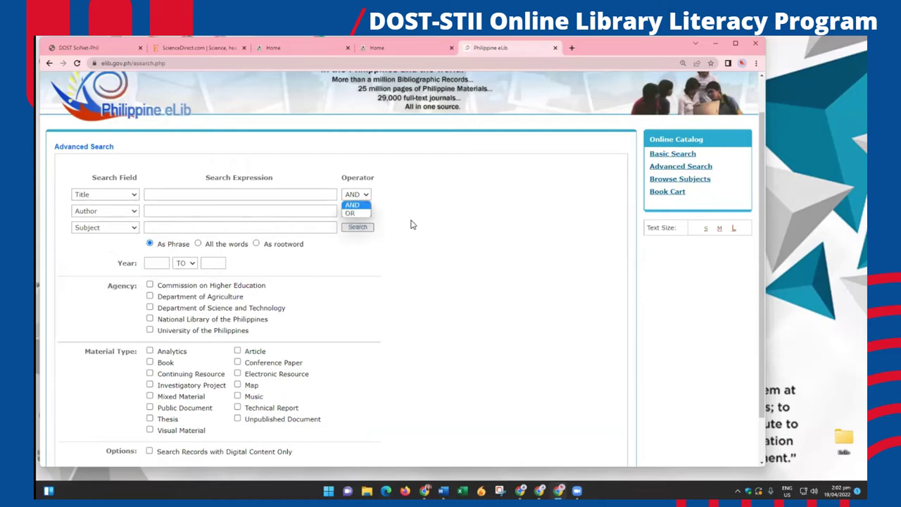
pyautogui.click(422, 223)
pyautogui.click(360, 211)
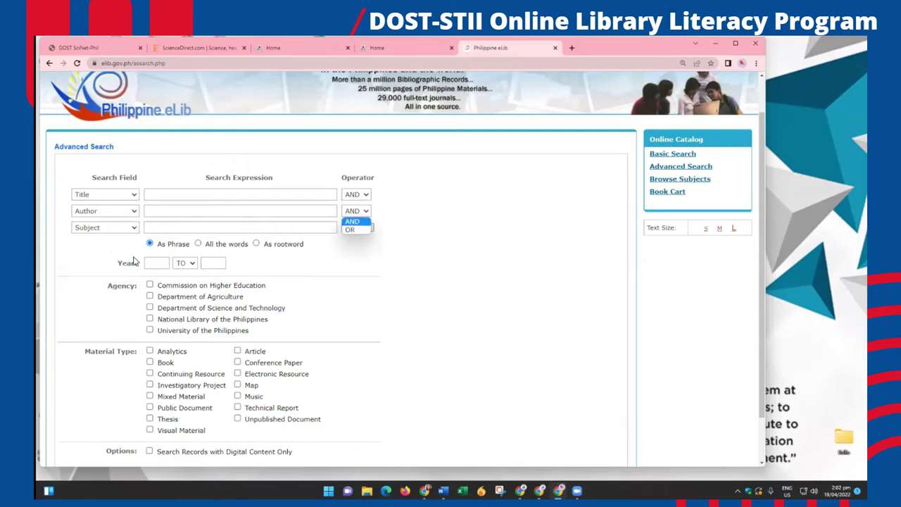
pyautogui.click(136, 261)
pyautogui.scroll(-1, 137, 272)
pyautogui.click(155, 209)
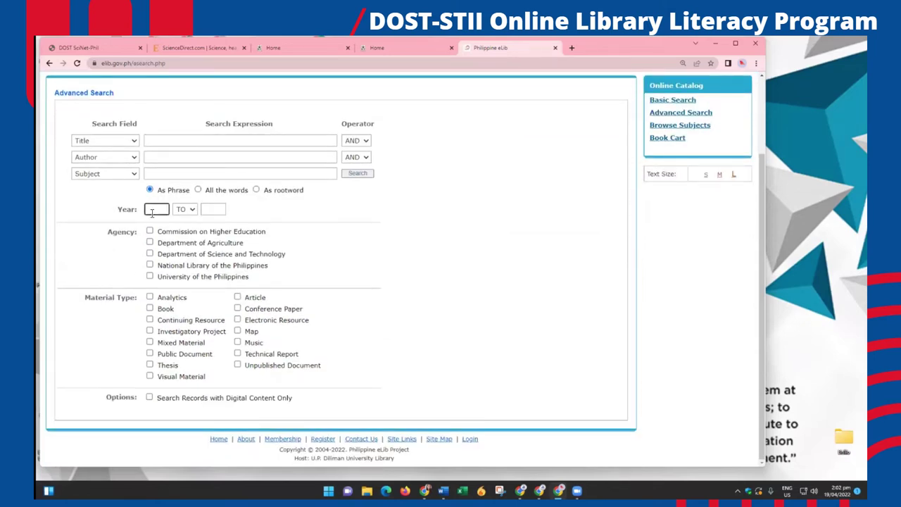
# Limit the advanced search to the Department of Science and Technology and to records with digital content only
pyautogui.click(149, 253)
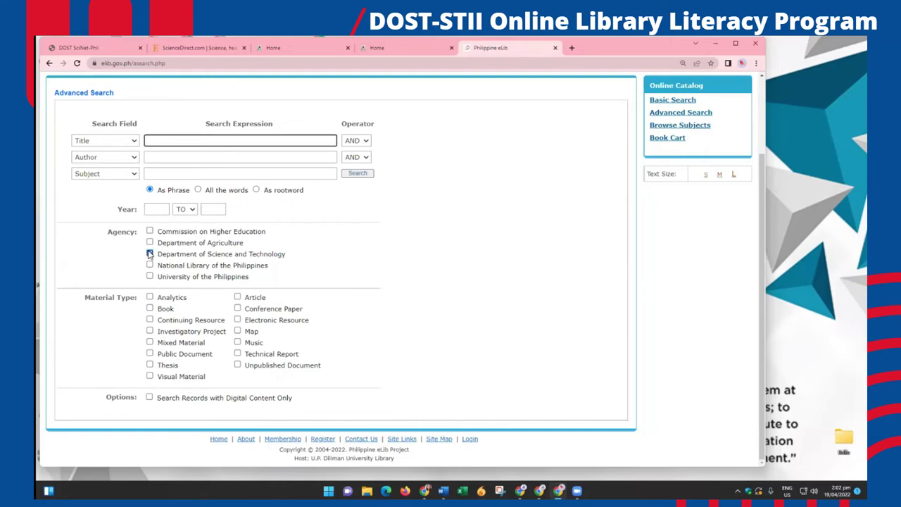
pyautogui.click(149, 253)
pyautogui.scroll(1, 88, 297)
pyautogui.scroll(3, 88, 297)
pyautogui.scroll(-4, 281, 394)
pyautogui.click(149, 398)
pyautogui.scroll(2, 212, 240)
# Enter "Agriculture" as the first search expression and set its search field to Subject
pyautogui.write('AQu')
pyautogui.write('riculture')
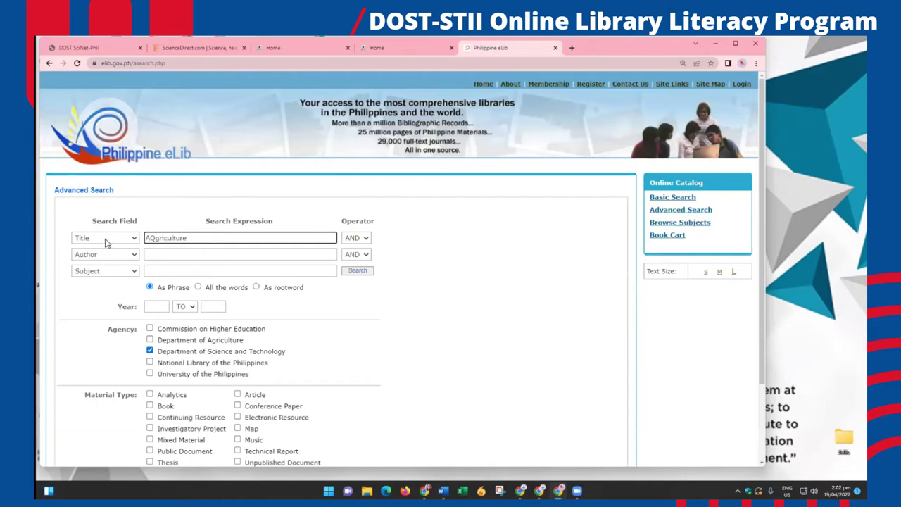
pyautogui.hotkey('ctrl', 'a')
pyautogui.hotkey('shift', 'Tab')
pyautogui.hotkey('alt', 'Down')
pyautogui.click(239, 255)
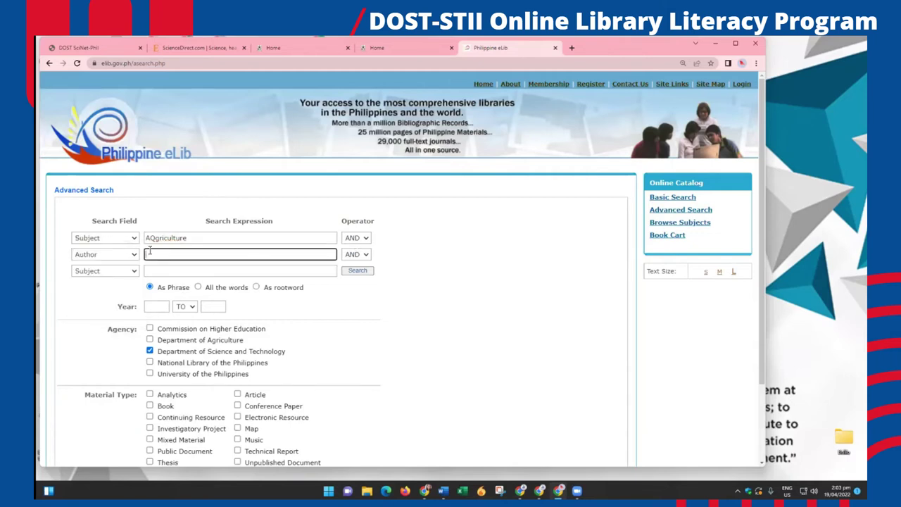
pyautogui.click(166, 235)
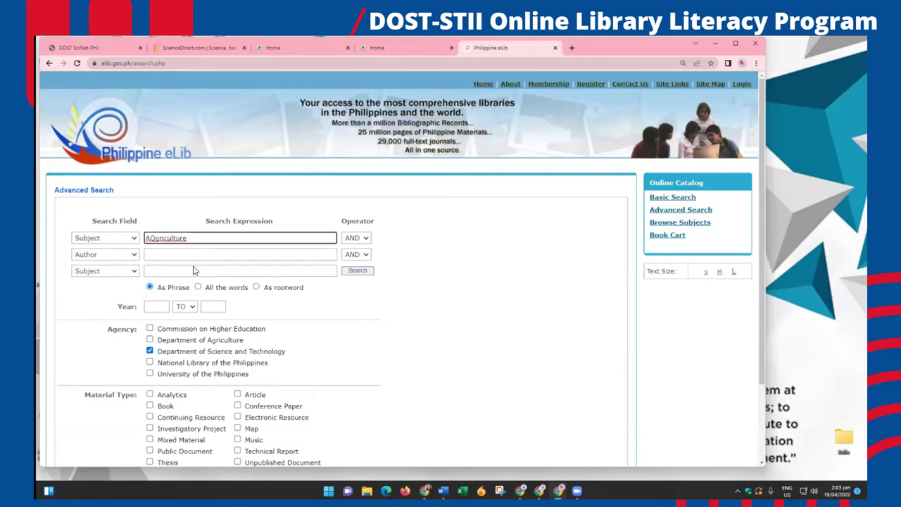
pyautogui.press('BackSpace')
# Enter "Fertilizer" as the second expression with Subject as its search field, and run the advanced search
pyautogui.click(216, 254)
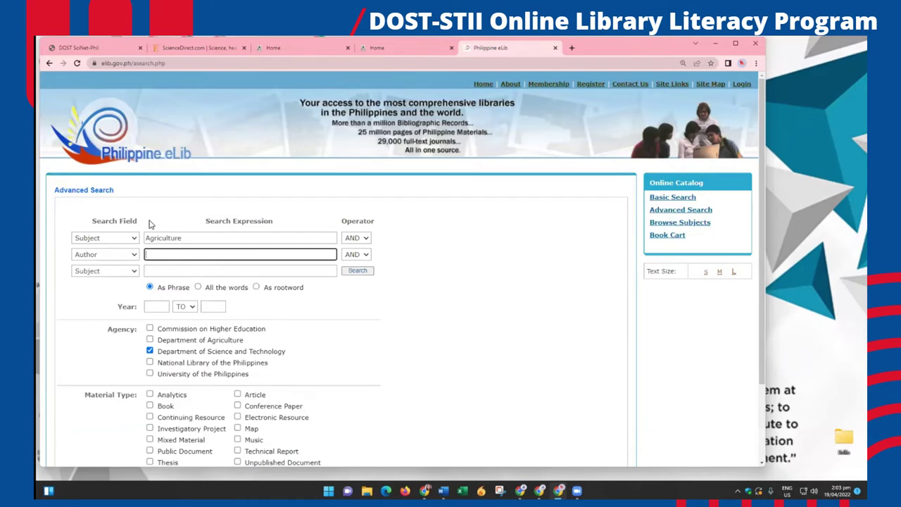
pyautogui.write('Fertilizer')
pyautogui.press('Return')
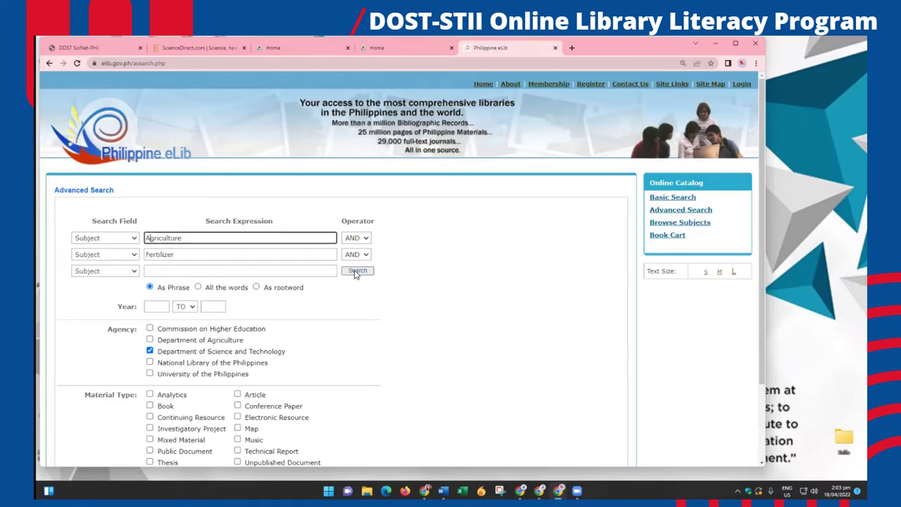
pyautogui.click(314, 339)
pyautogui.click(356, 271)
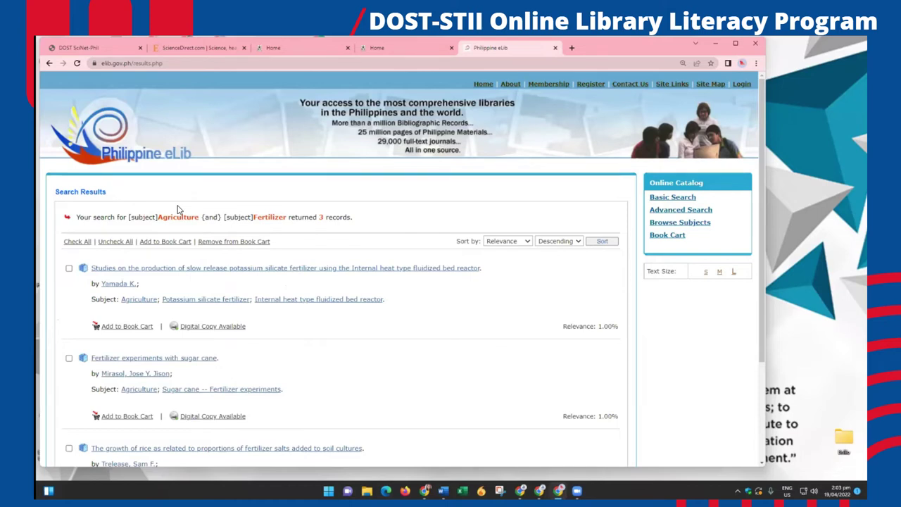
# Open the record for "Fertilizer experiments with sugar cane" from the results and view its details
pyautogui.scroll(-1, 328, 155)
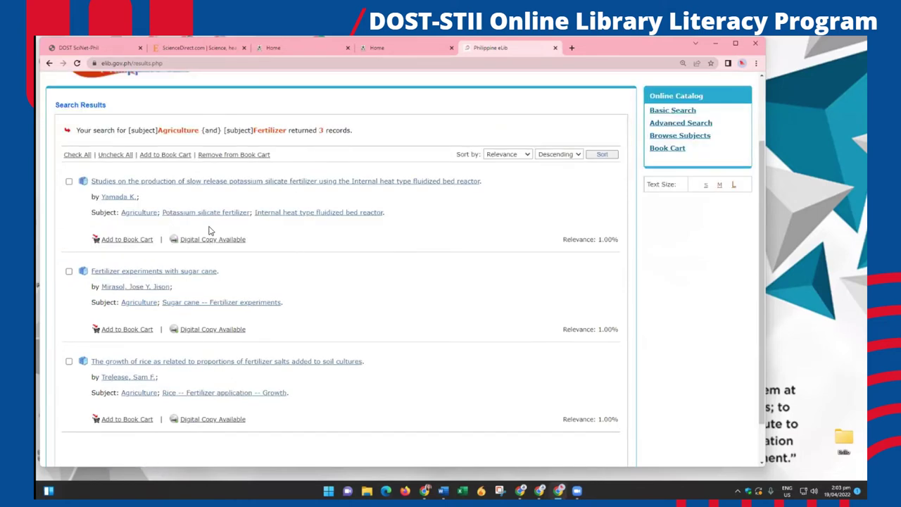
pyautogui.scroll(-1, 138, 230)
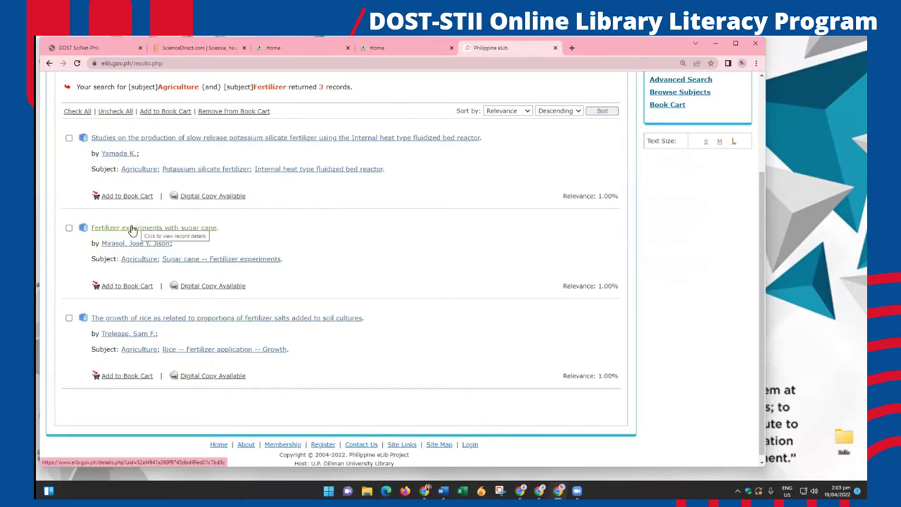
pyautogui.click(138, 228)
pyautogui.scroll(-2, 144, 224)
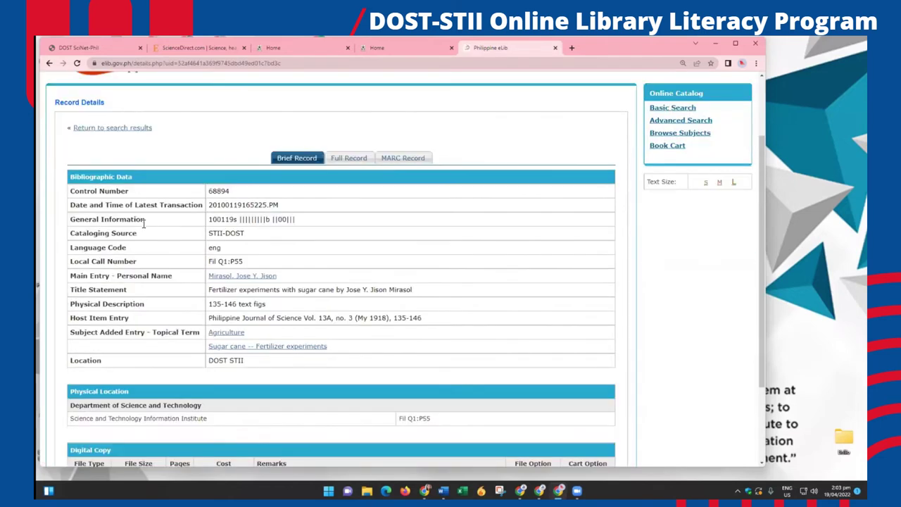
# Open the record's free full-text PDF digital copy and enlarge its pages to 500%
pyautogui.scroll(-1, 146, 222)
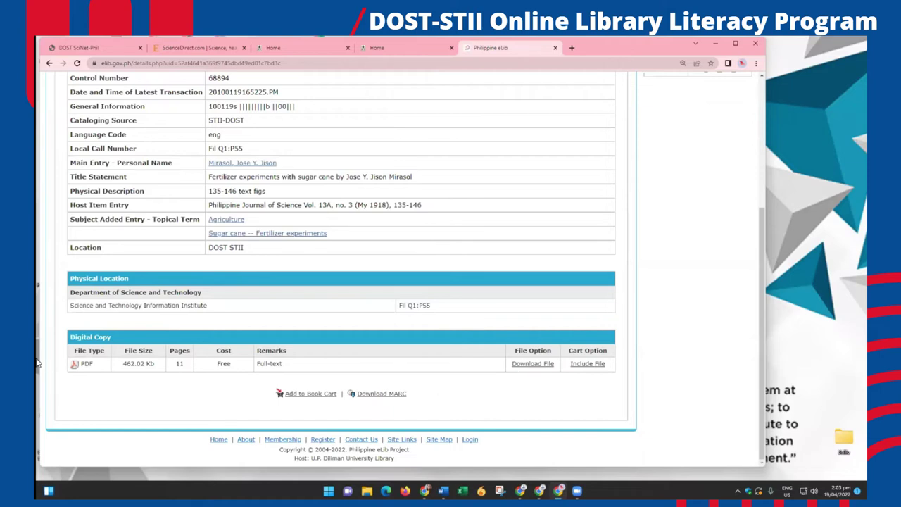
pyautogui.click(533, 363)
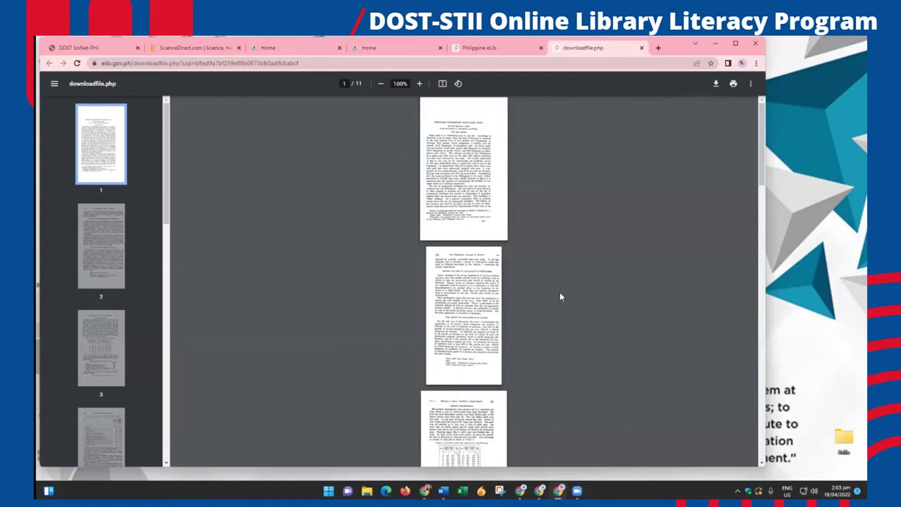
pyautogui.scroll(-2, 503, 78)
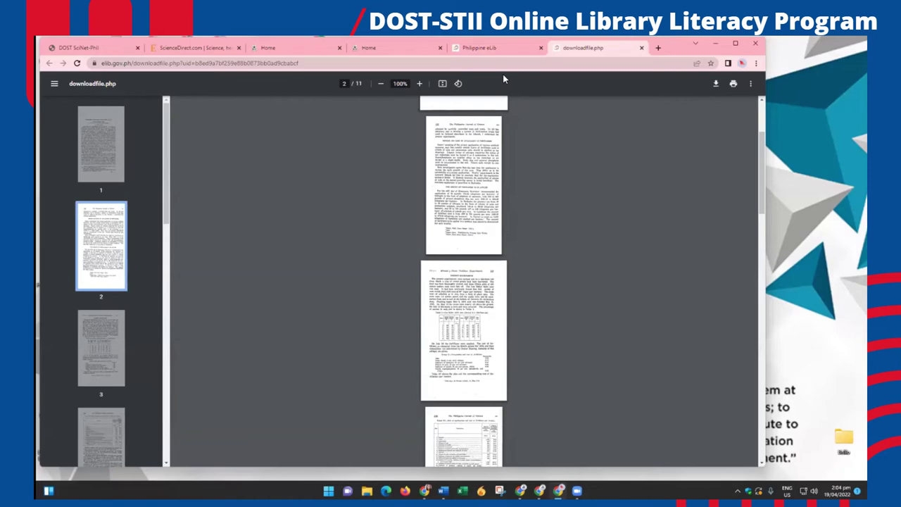
pyautogui.click(418, 78)
pyautogui.click(418, 81)
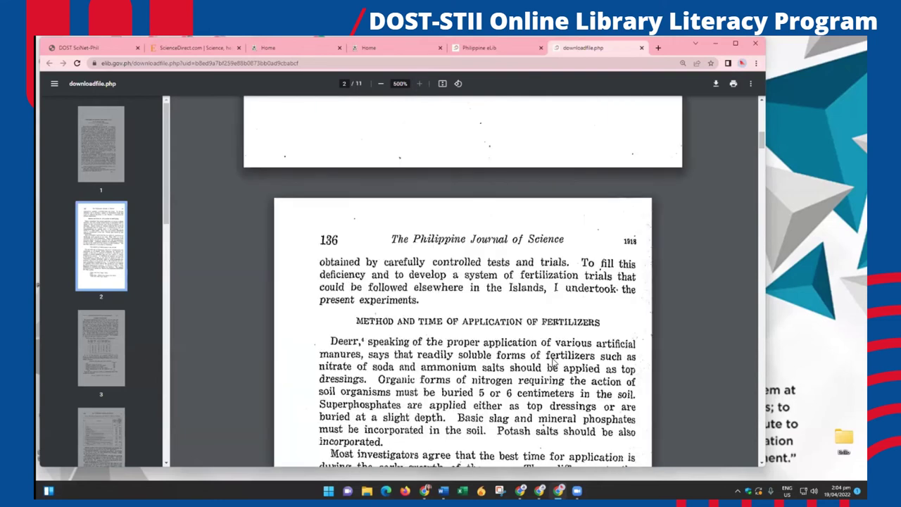
# Read the opening pages of the sugar cane fertilizer article from its title through page 3, and close the PDF
pyautogui.scroll(2, 553, 363)
pyautogui.scroll(6, 555, 356)
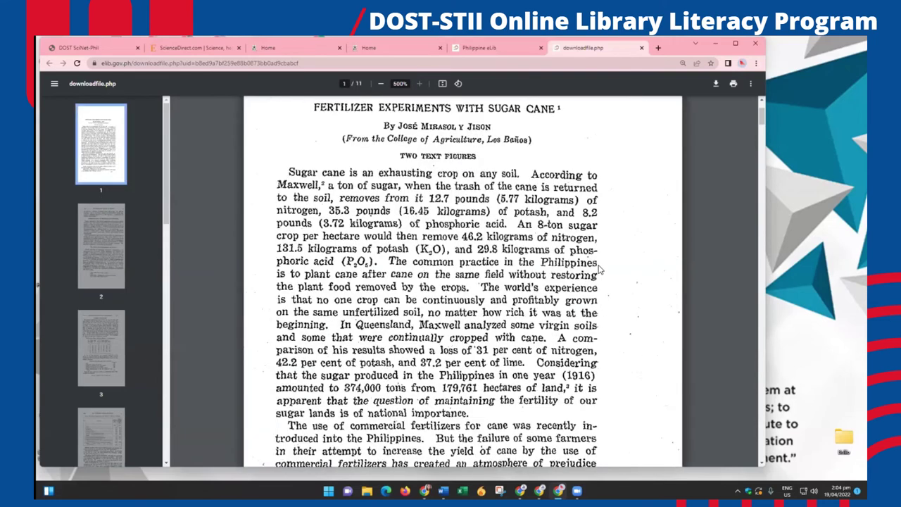
pyautogui.scroll(2, 488, 287)
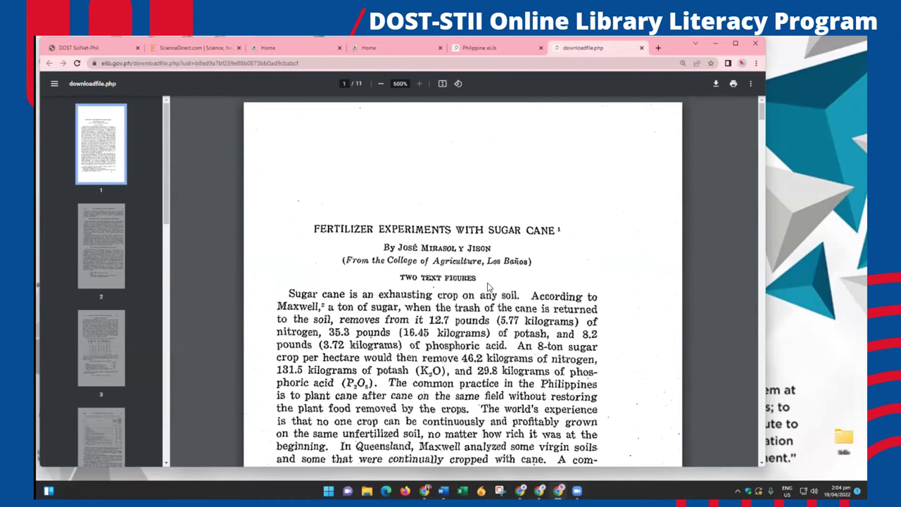
pyautogui.scroll(-3, 488, 285)
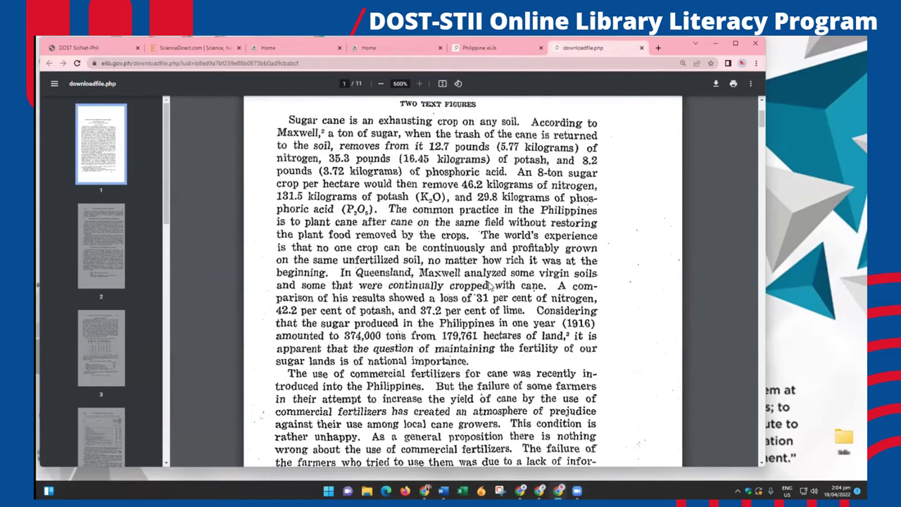
pyautogui.scroll(2, 490, 285)
pyautogui.scroll(-6, 491, 286)
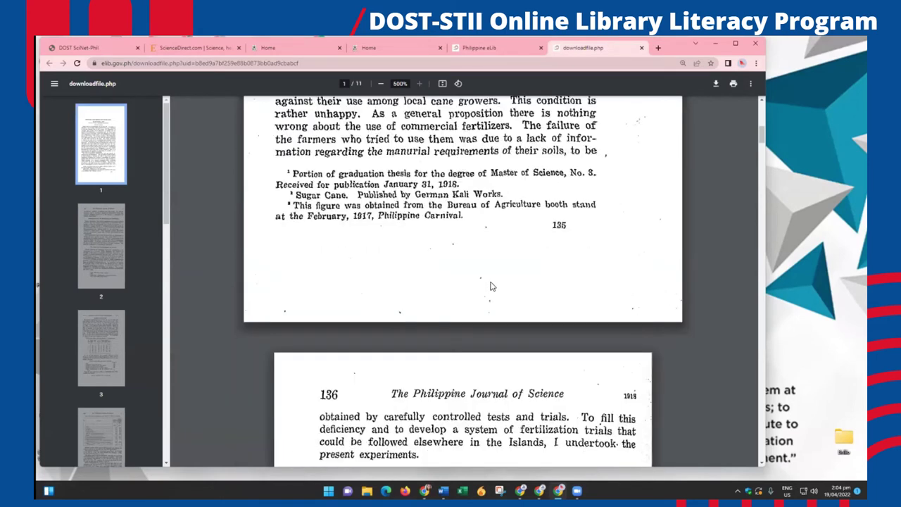
pyautogui.scroll(-6, 490, 286)
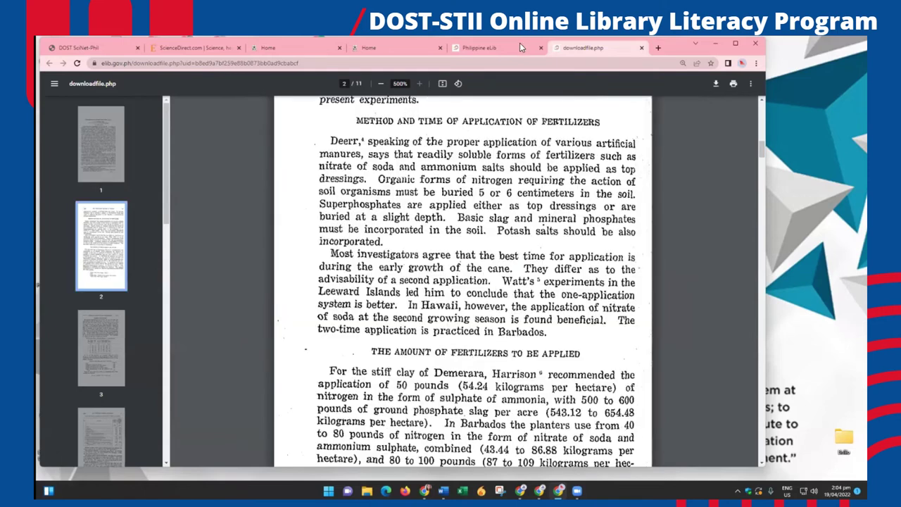
pyautogui.scroll(-10, 490, 286)
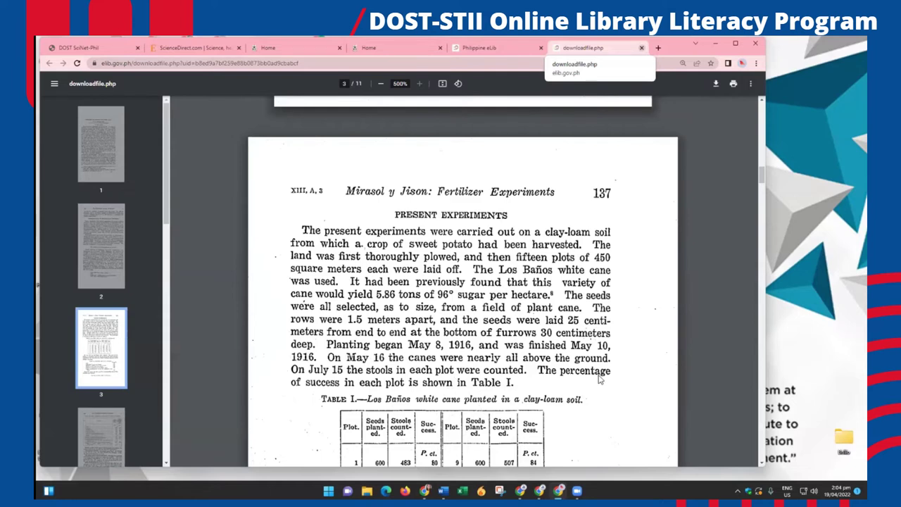
pyautogui.hotkey('ctrl', 'w')
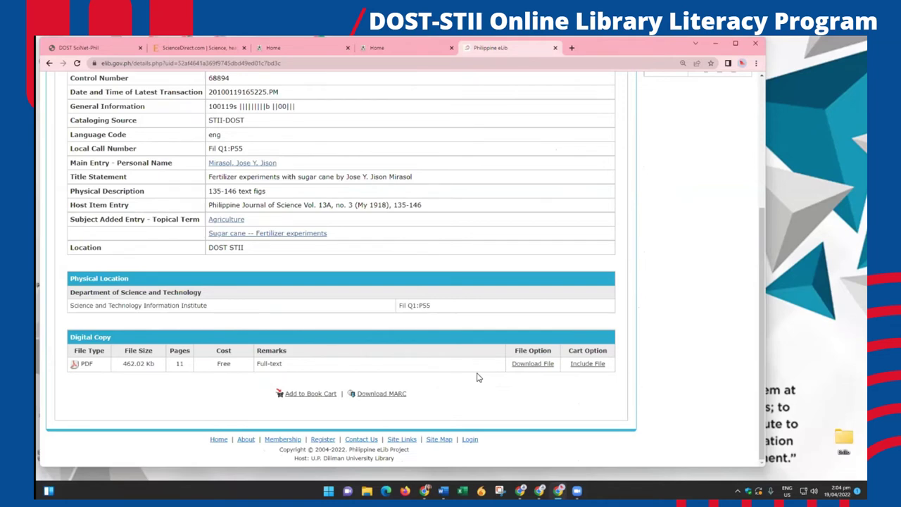
# Review the brief record's bibliographic data, physical location and digital copy details for the sugar cane article
pyautogui.scroll(3, 476, 378)
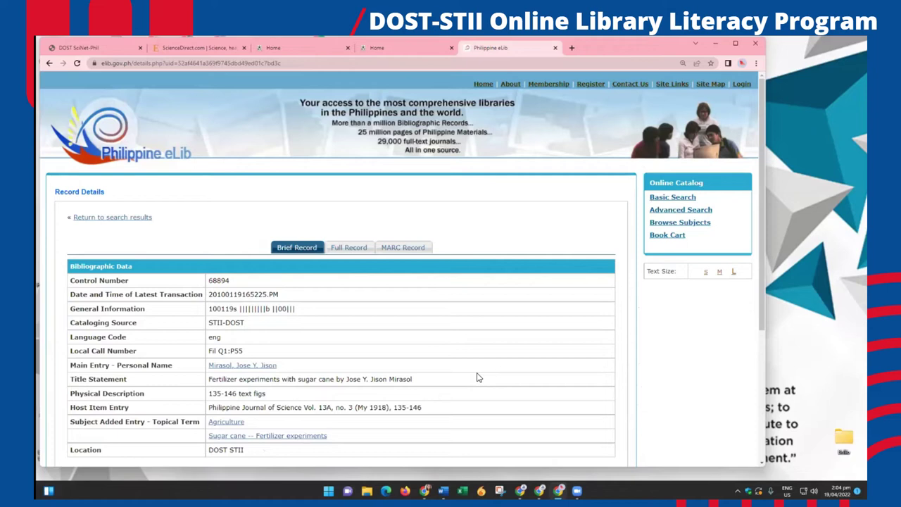
pyautogui.scroll(-1, 477, 376)
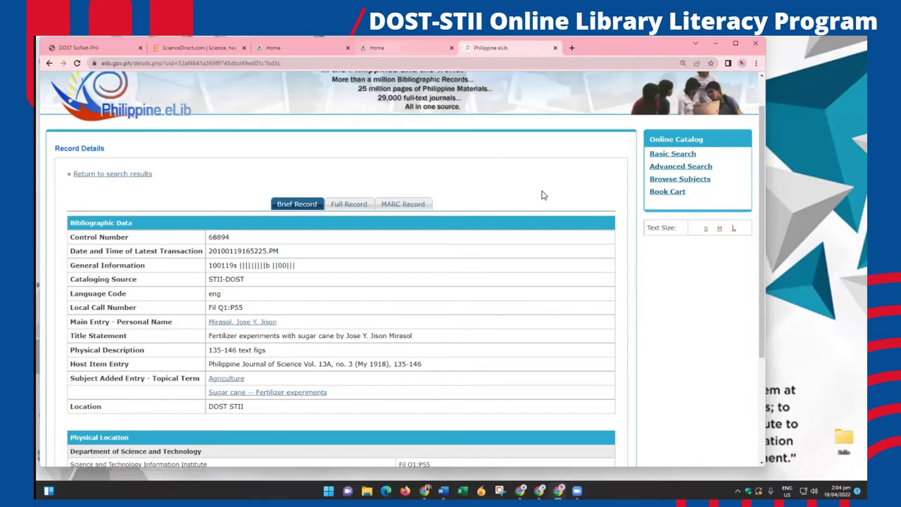
pyautogui.scroll(-4, 542, 195)
pyautogui.scroll(3, 116, 176)
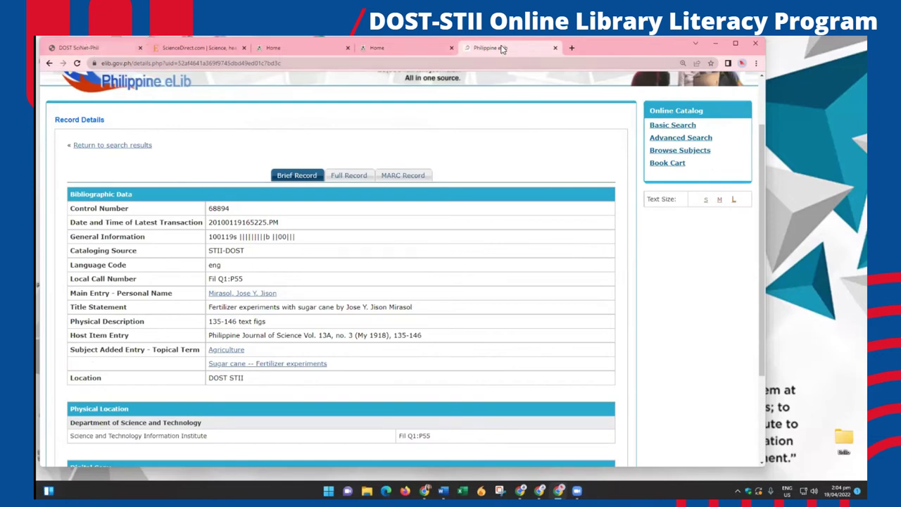
pyautogui.hotkey('ctrl', '1')
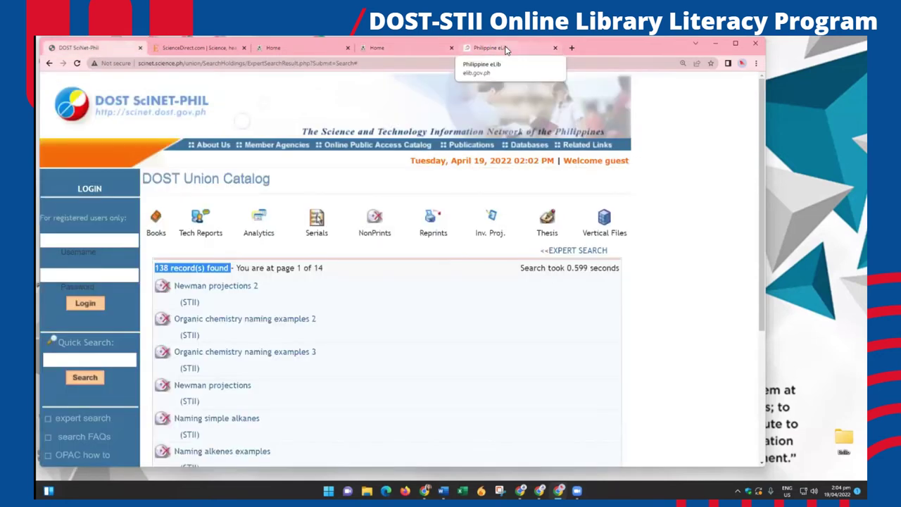
pyautogui.click(505, 47)
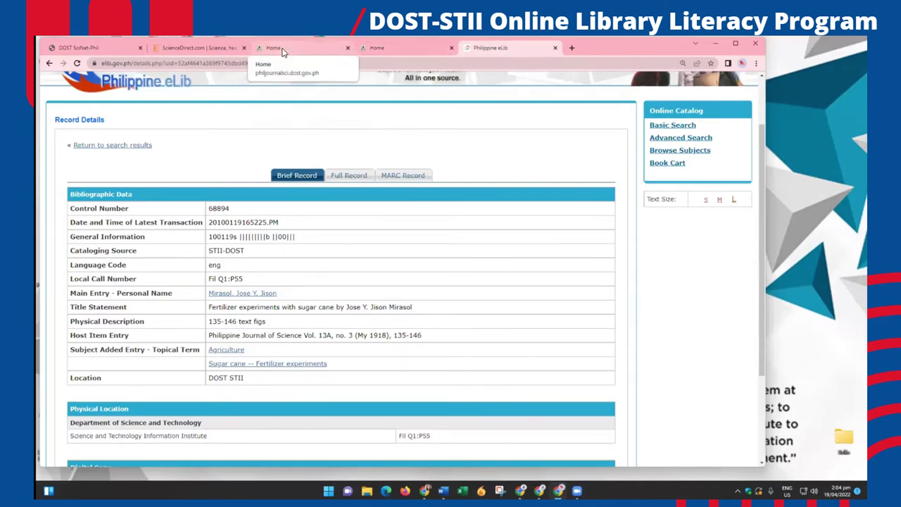
# Switch from the catalog record to the SPHERES website and activate its site search field
pyautogui.click(397, 48)
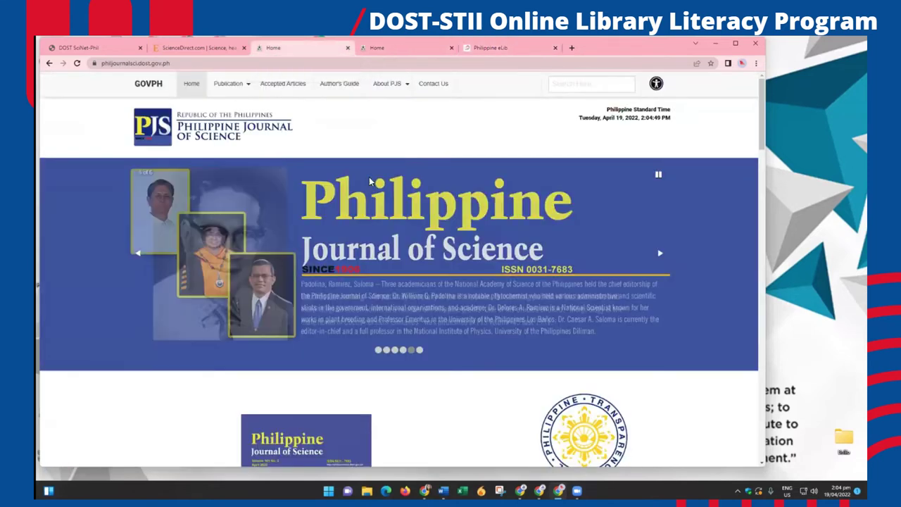
pyautogui.hotkey('ctrl', 'Tab')
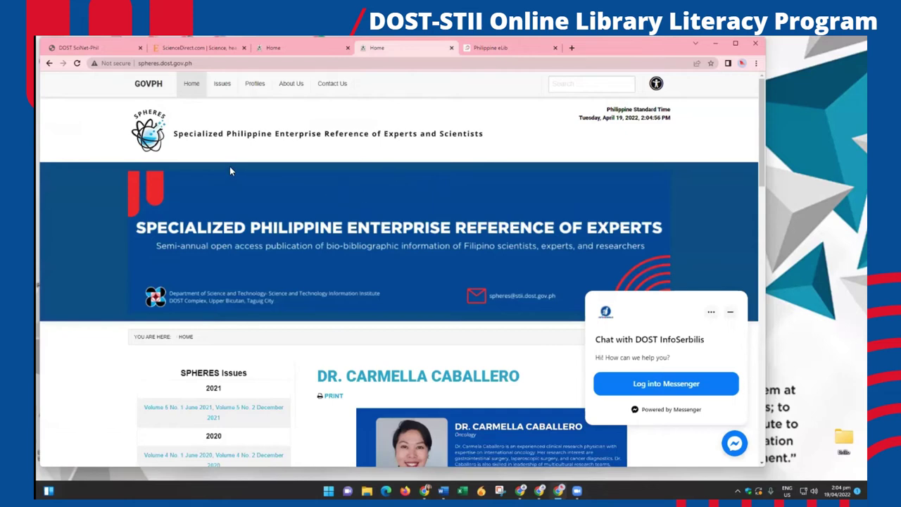
pyautogui.scroll(-2, 230, 170)
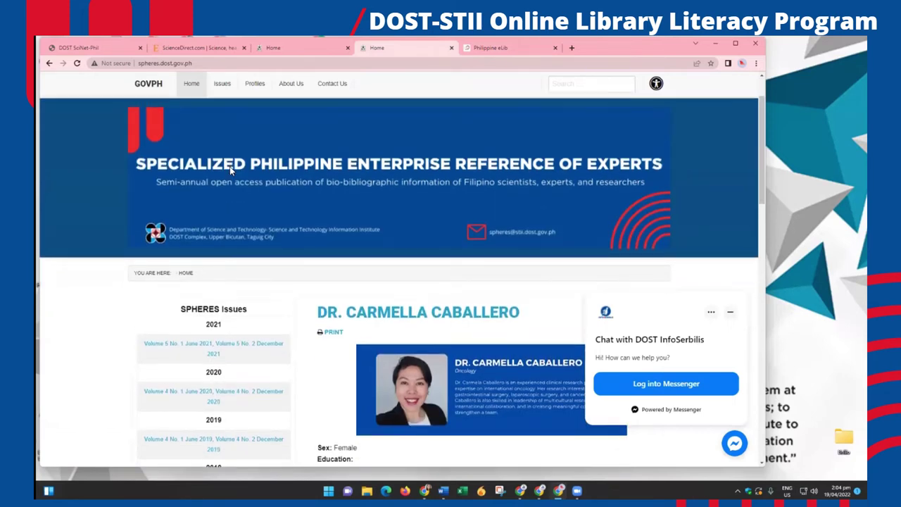
pyautogui.scroll(2, 229, 166)
pyautogui.click(620, 88)
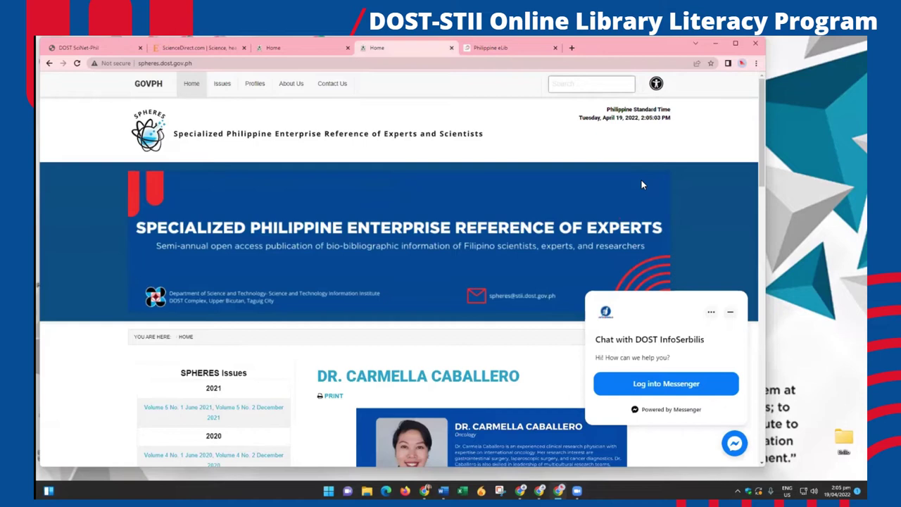
pyautogui.click(572, 83)
# Browse the SPHERES home page, examining the yearly issue list and the featured experts' education and fields of specialization
pyautogui.scroll(-1, 260, 190)
pyautogui.scroll(-1, 260, 190)
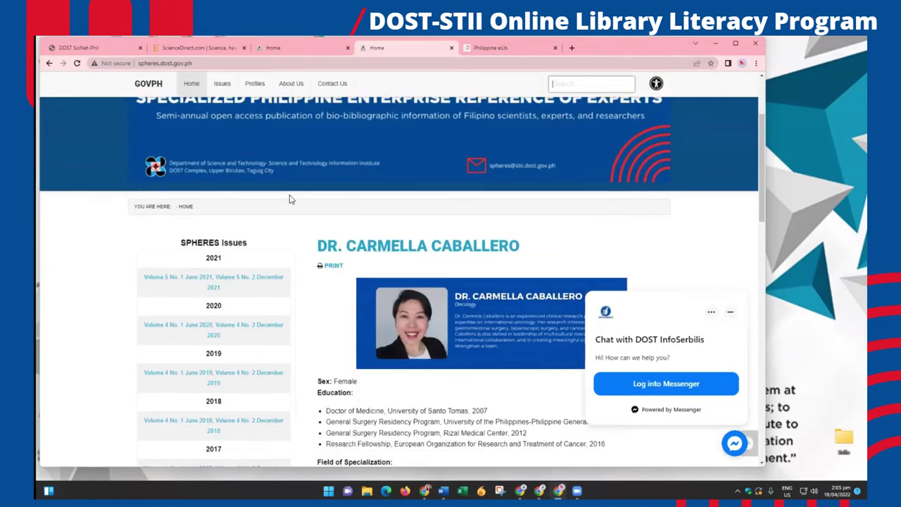
pyautogui.scroll(-3, 339, 242)
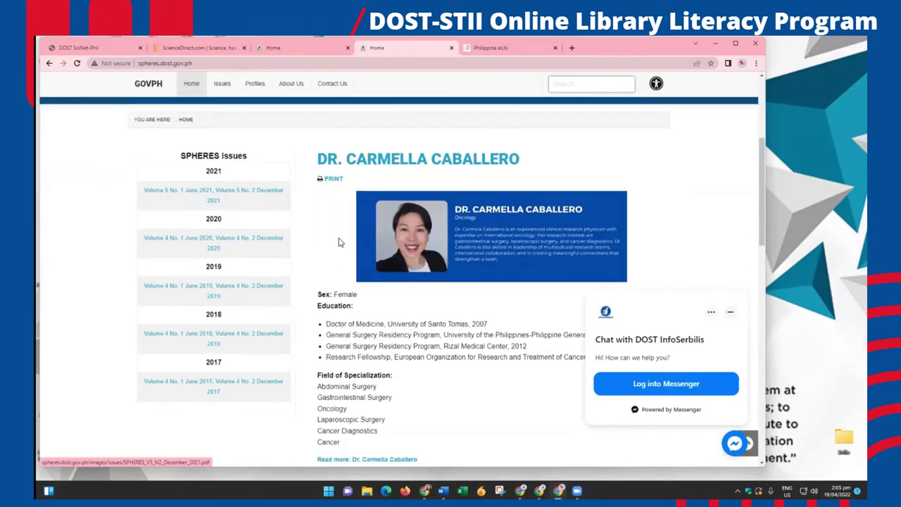
pyautogui.scroll(-1, 338, 239)
pyautogui.scroll(-1, 338, 236)
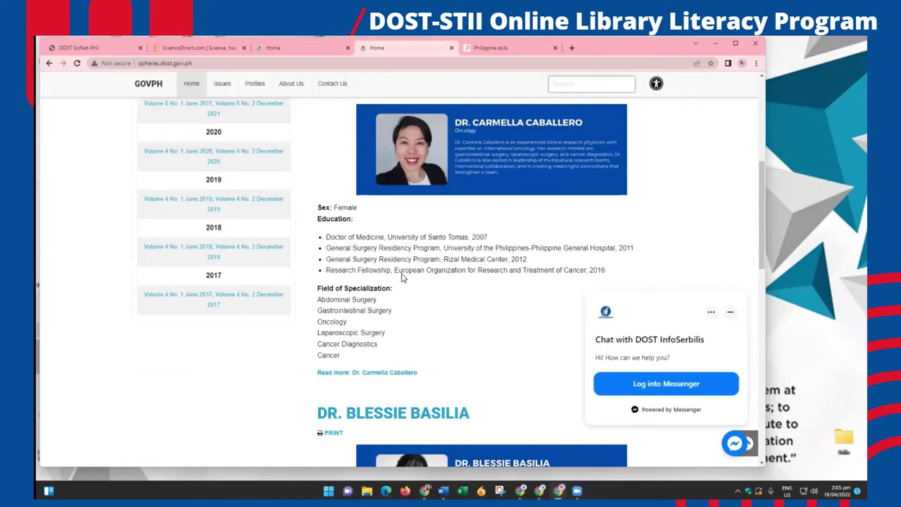
pyautogui.scroll(-4, 402, 277)
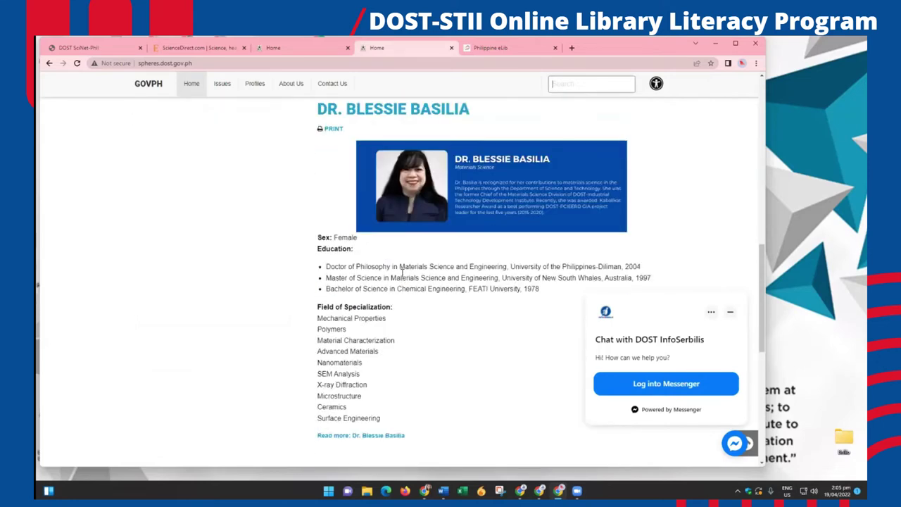
pyautogui.scroll(-4, 402, 273)
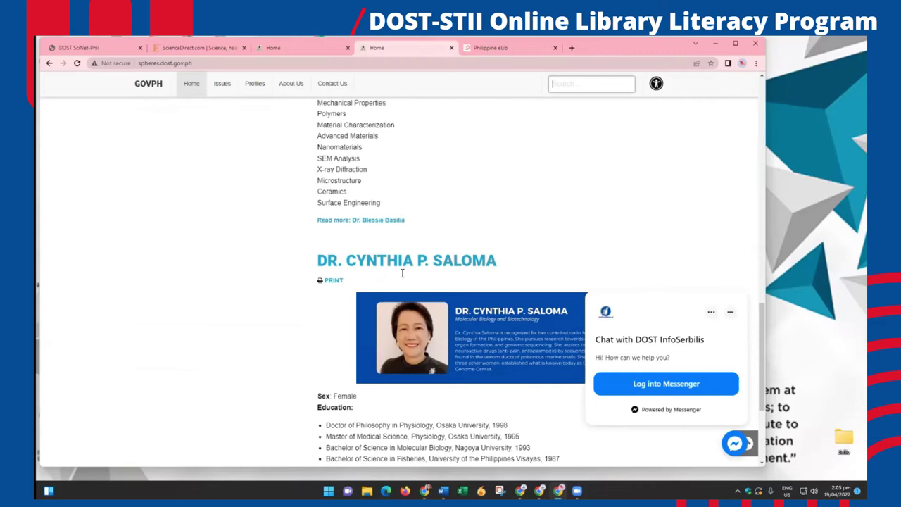
pyautogui.scroll(-2, 403, 273)
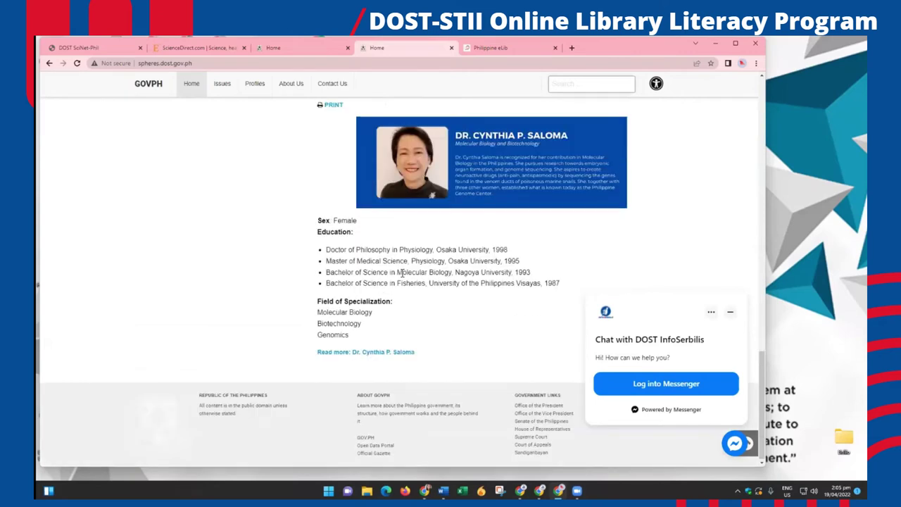
pyautogui.scroll(1, 402, 273)
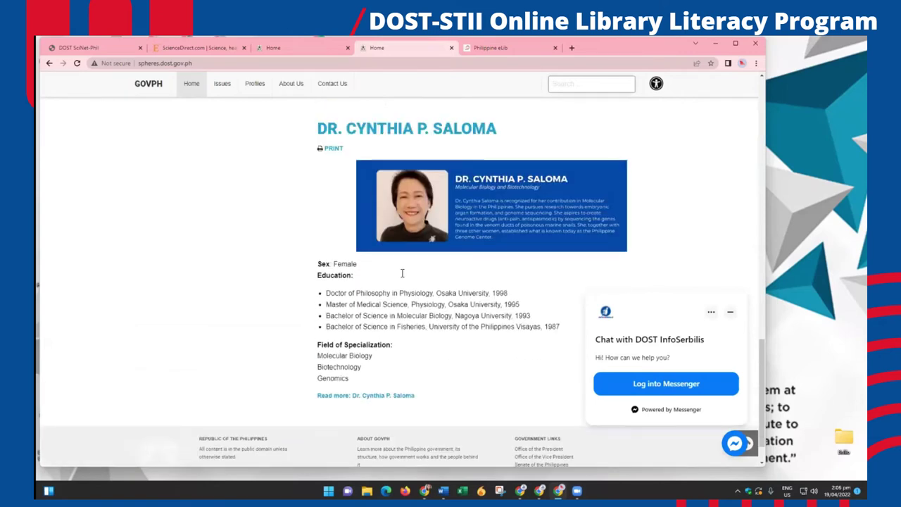
pyautogui.scroll(2, 403, 273)
pyautogui.scroll(1, 403, 273)
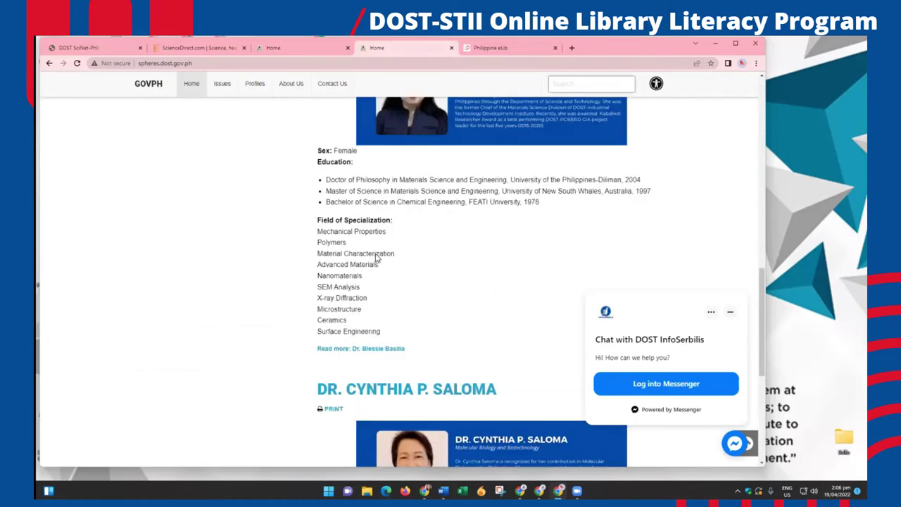
pyautogui.scroll(1, 324, 191)
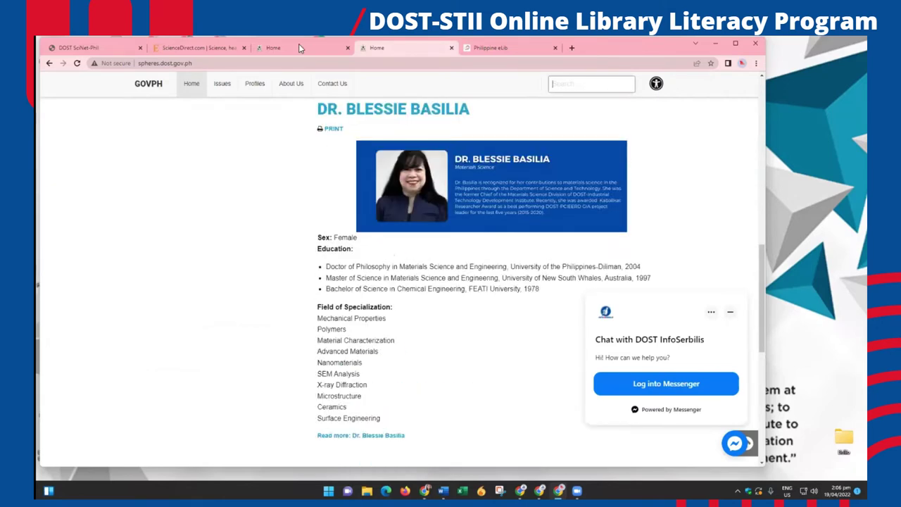
pyautogui.scroll(5, 373, 242)
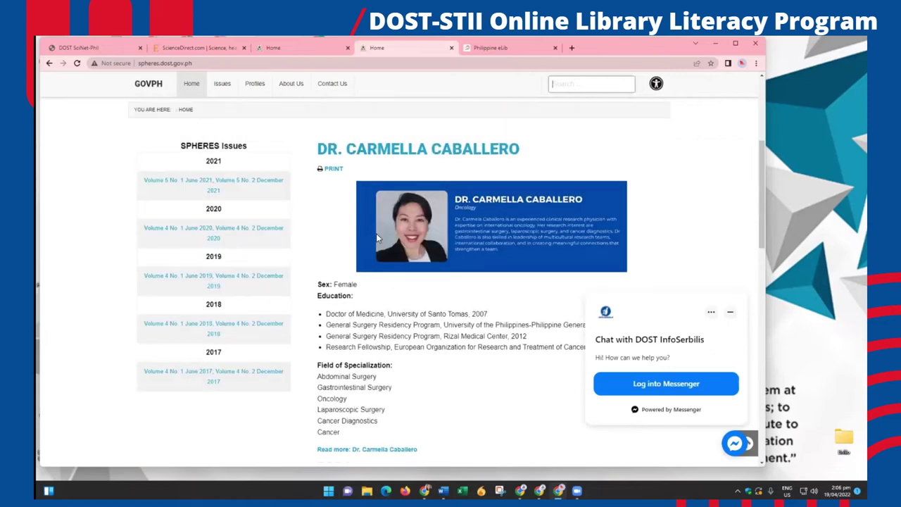
pyautogui.scroll(1, 376, 233)
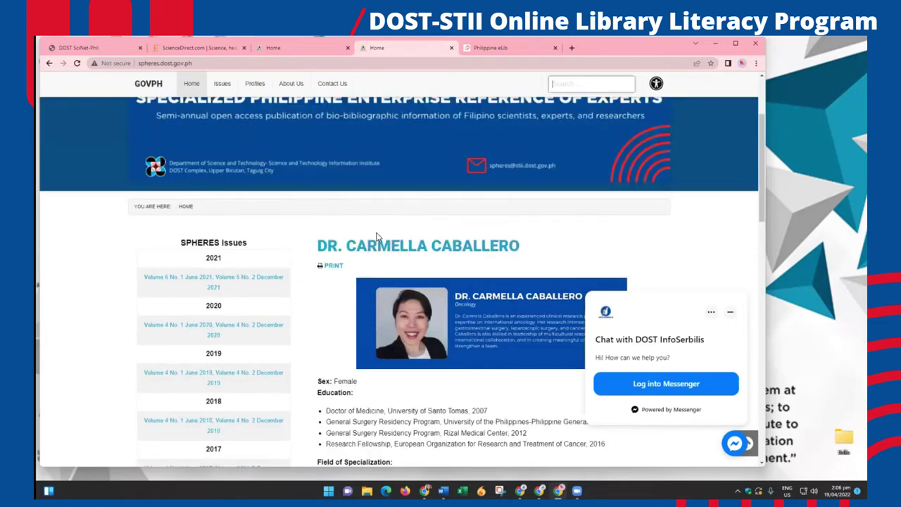
# Switch to the Philippine Journal of Science site and open the April 2022 article on cholinesterase inhibitory activities and docking studies of blumeatin
pyautogui.hotkey('ctrl', 'shift', 'Tab')
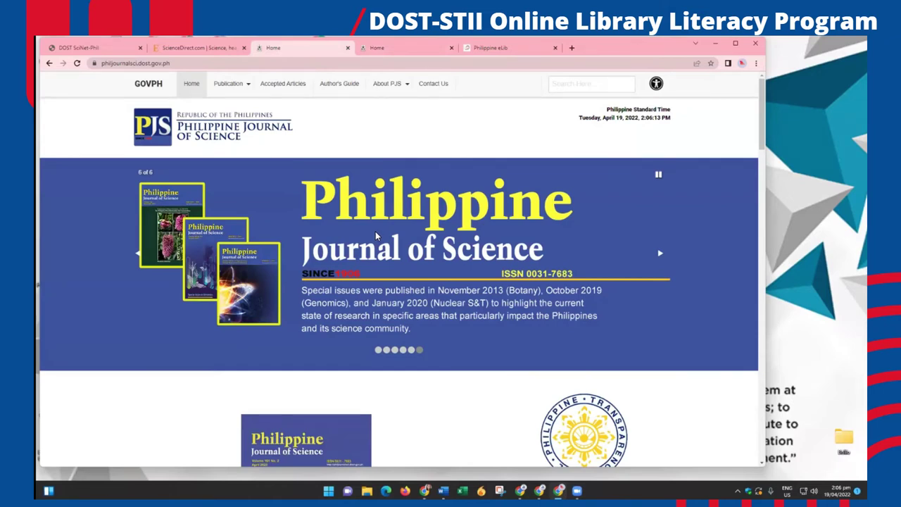
pyautogui.scroll(-1, 376, 236)
pyautogui.scroll(-1, 159, 245)
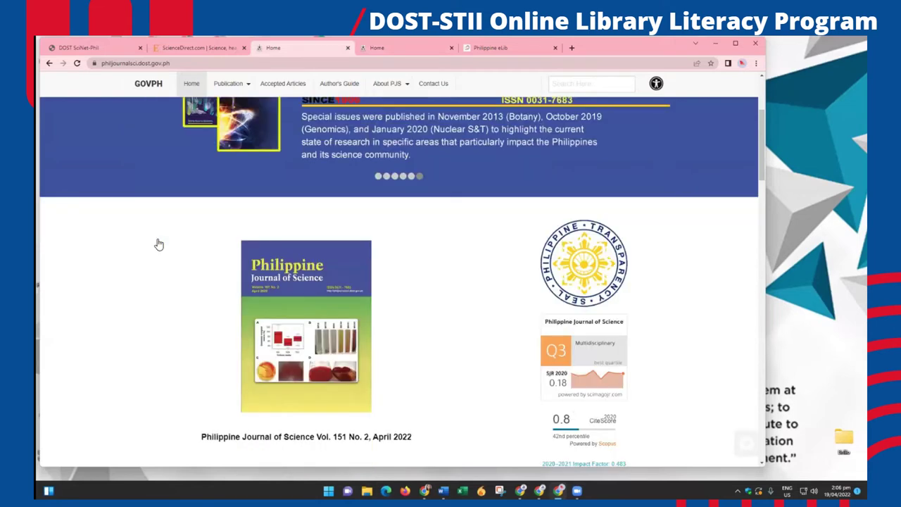
pyautogui.scroll(-3, 159, 244)
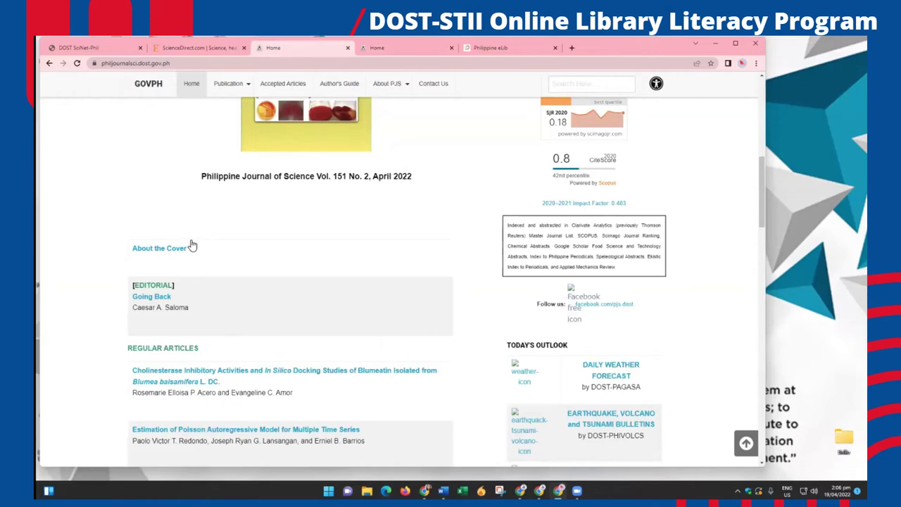
pyautogui.scroll(-2, 294, 253)
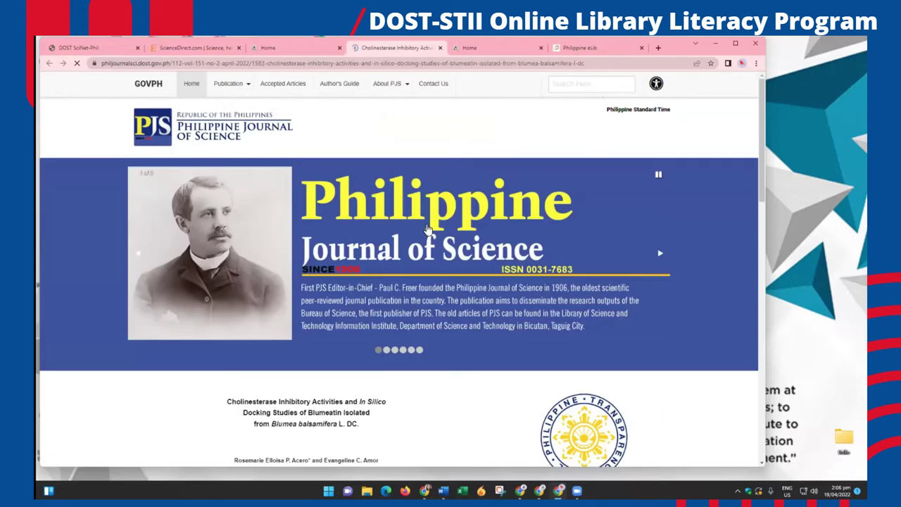
# Examine the blumeatin article's embedded full-text PDF, close the article, and return to the Philippine Journal of Science home page header
pyautogui.scroll(-5, 369, 406)
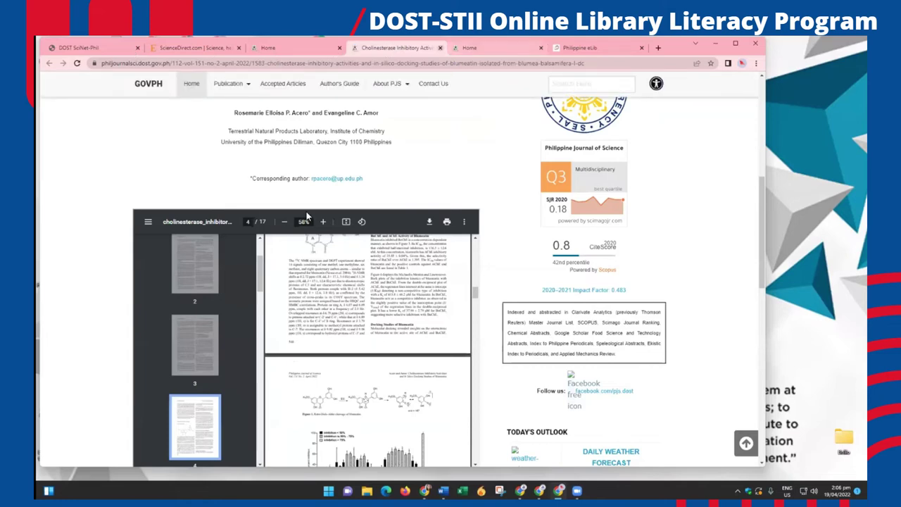
pyautogui.hotkey('ctrl', 'w')
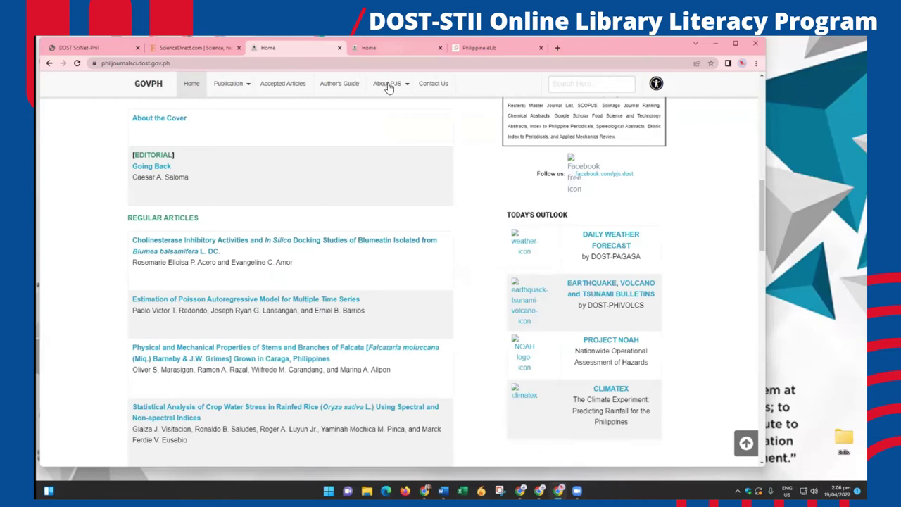
pyautogui.scroll(10, 387, 86)
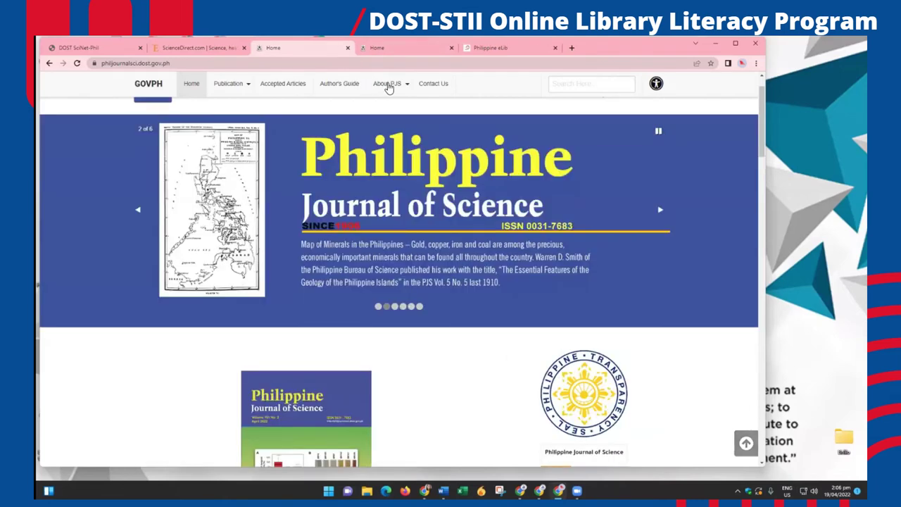
pyautogui.moveTo(388, 86)
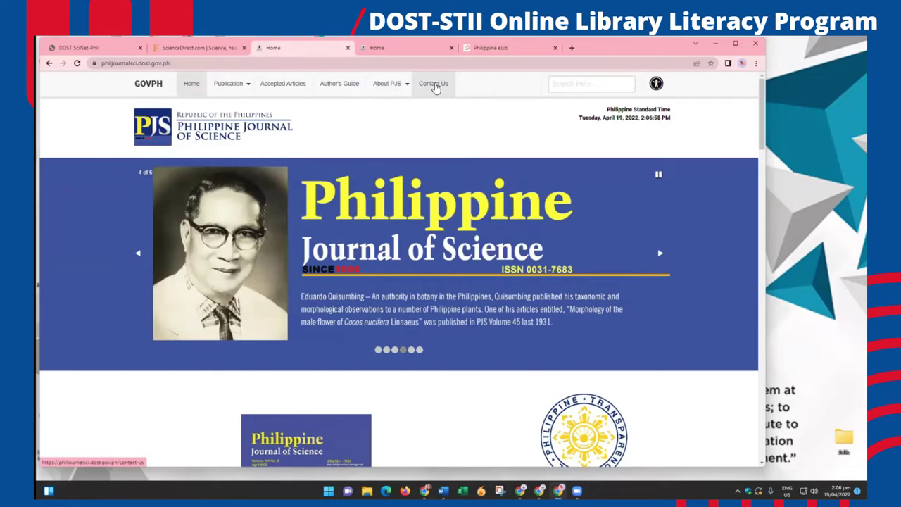
# Switch to ScienceDirect and browse its home page's subject areas, popular articles and recent publications
pyautogui.click(199, 50)
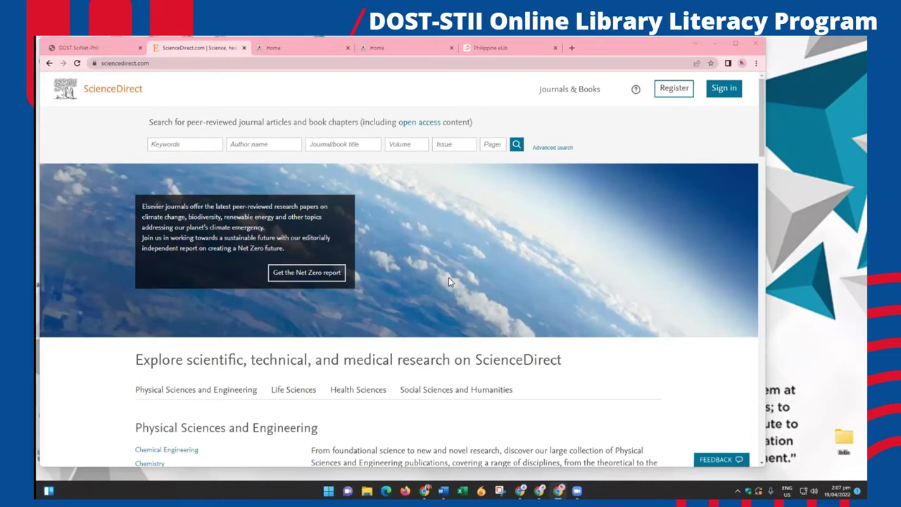
pyautogui.scroll(-10, 436, 288)
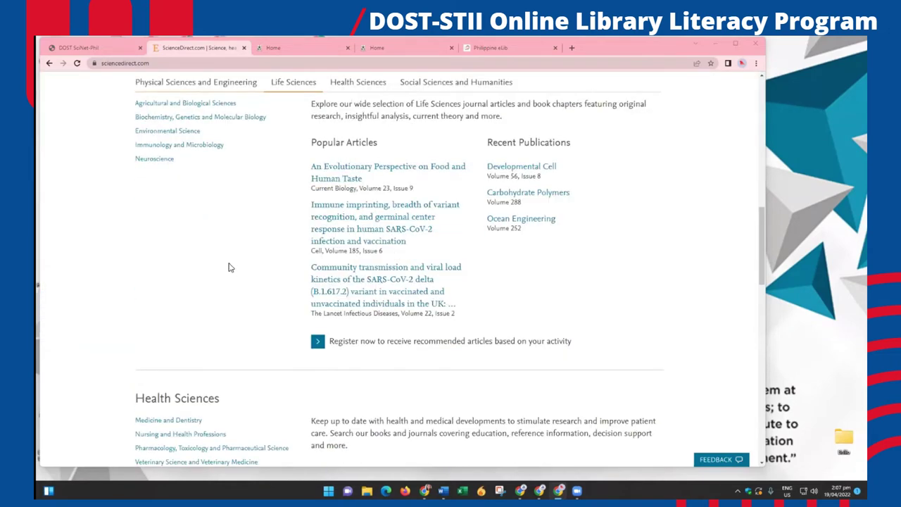
pyautogui.scroll(10, 633, 137)
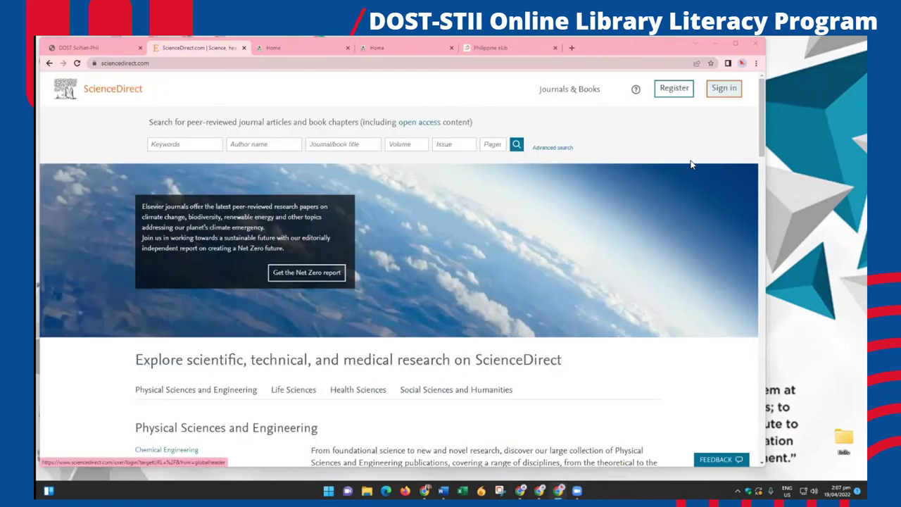
# Search ScienceDirect by keyword for "plant diversity"
pyautogui.click(177, 144)
pyautogui.click(181, 146)
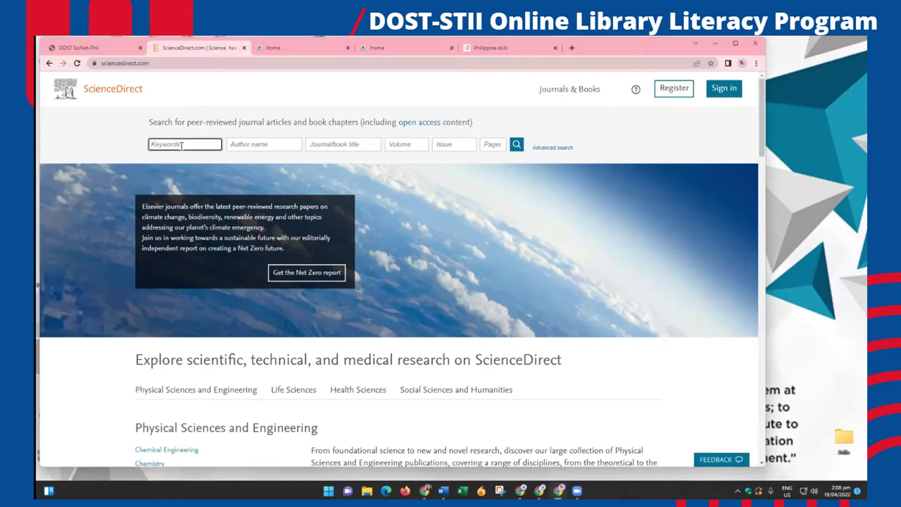
pyautogui.write('plant diversity')
pyautogui.press('Return')
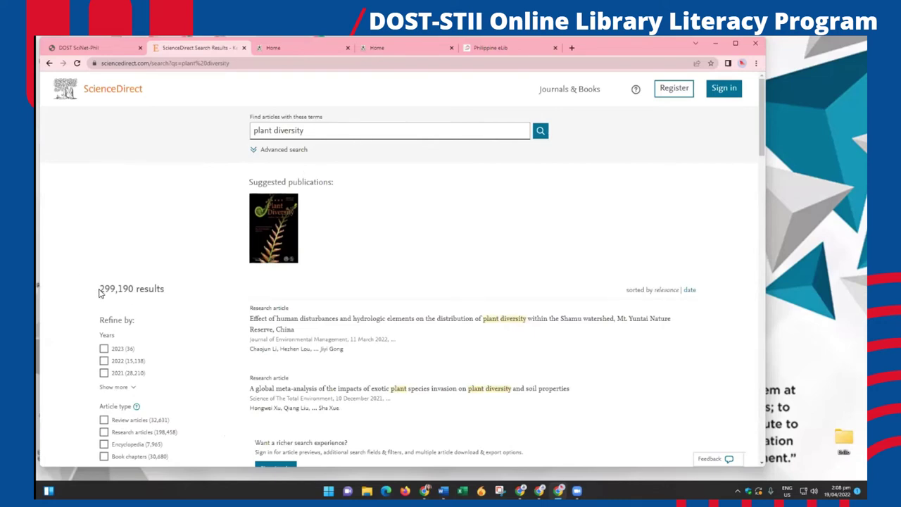
# Highlight the result count and refine the plant diversity results to the year 2022
pyautogui.scroll(-1, 96, 204)
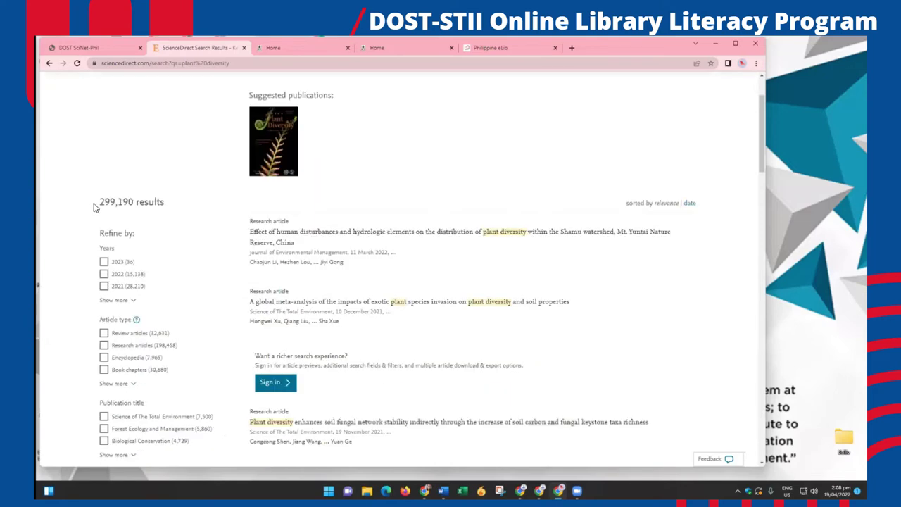
pyautogui.moveTo(98, 205); pyautogui.dragTo(165, 209)
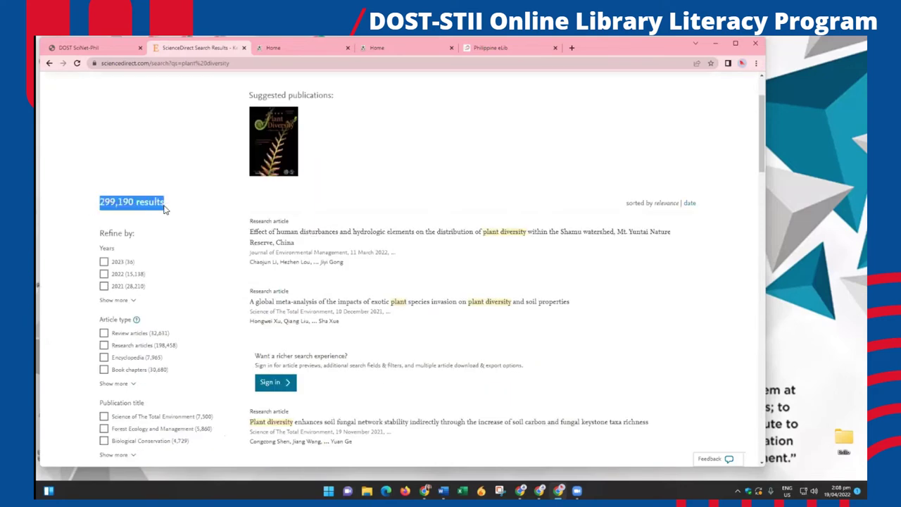
pyautogui.scroll(-1, 165, 209)
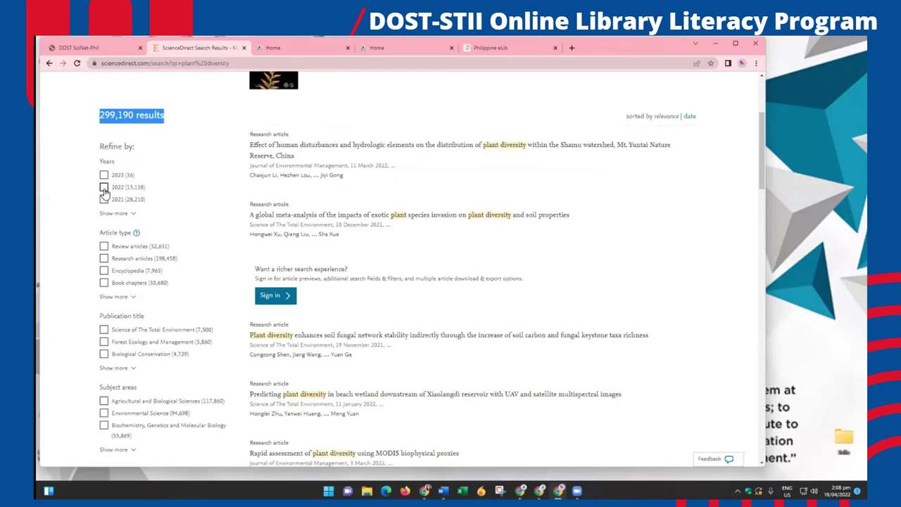
pyautogui.click(104, 187)
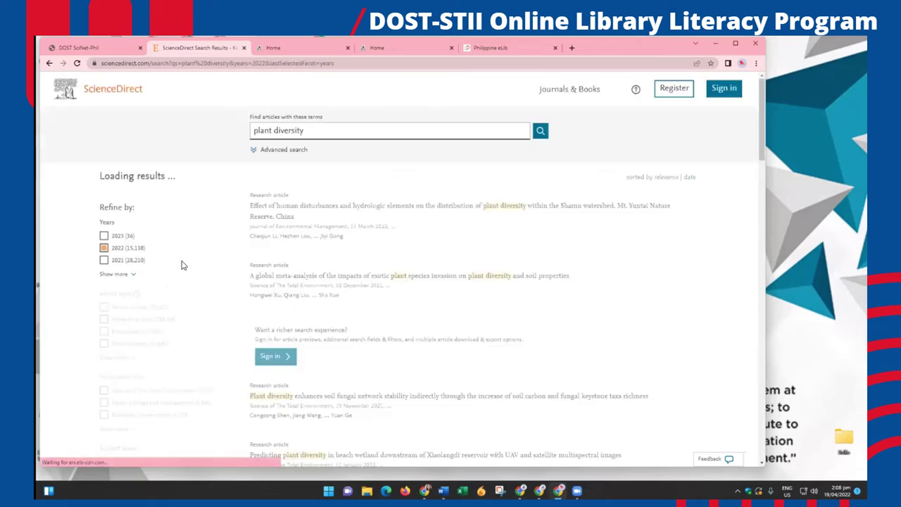
# Browse the filtered 2022 results, checking the refinement options and which articles are open access with a downloadable PDF
pyautogui.scroll(-2, 184, 254)
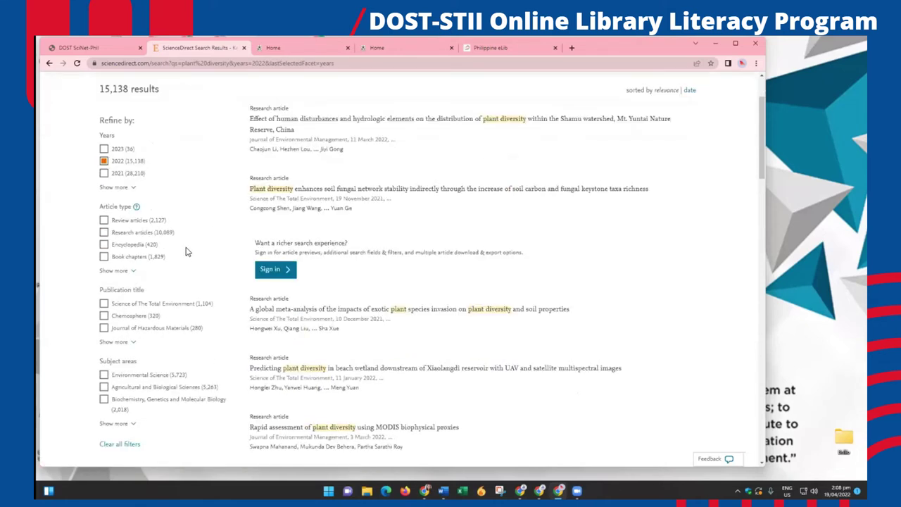
pyautogui.scroll(-2, 386, 241)
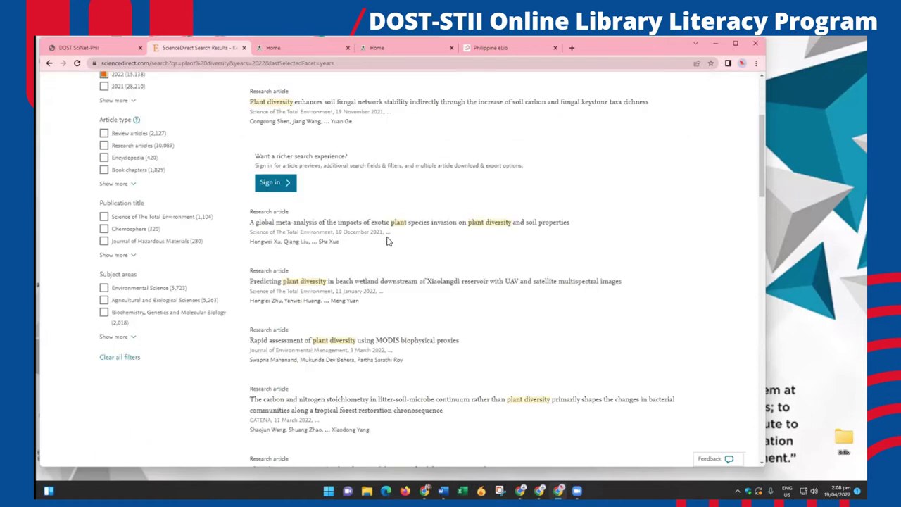
pyautogui.scroll(2, 387, 240)
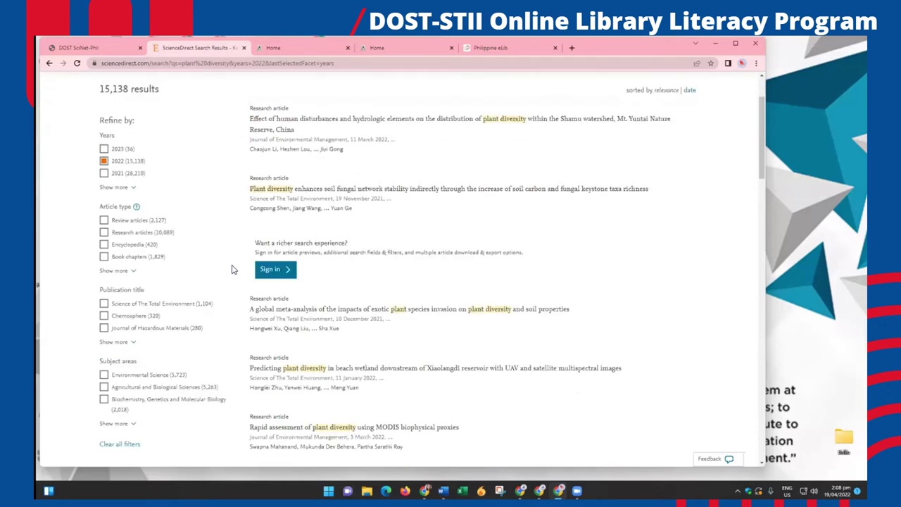
pyautogui.scroll(-5, 297, 257)
pyautogui.scroll(-1, 338, 211)
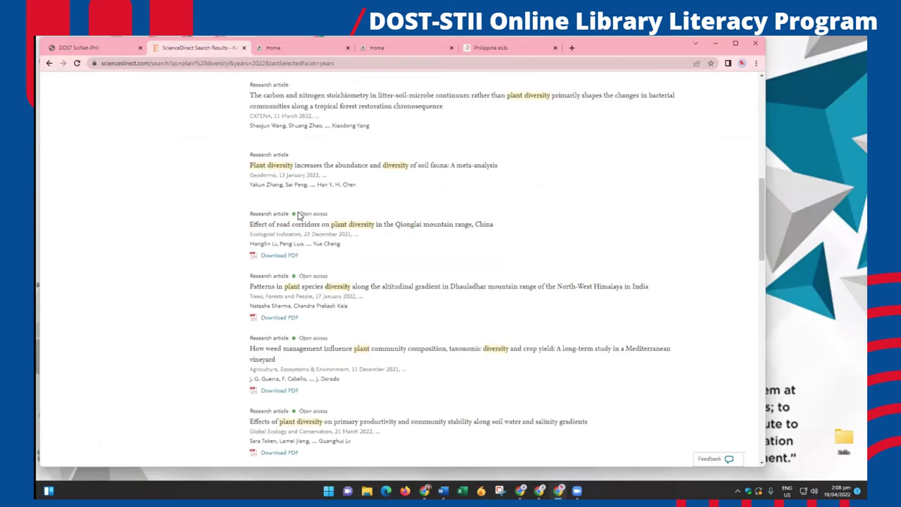
pyautogui.moveTo(306, 263); pyautogui.dragTo(262, 257)
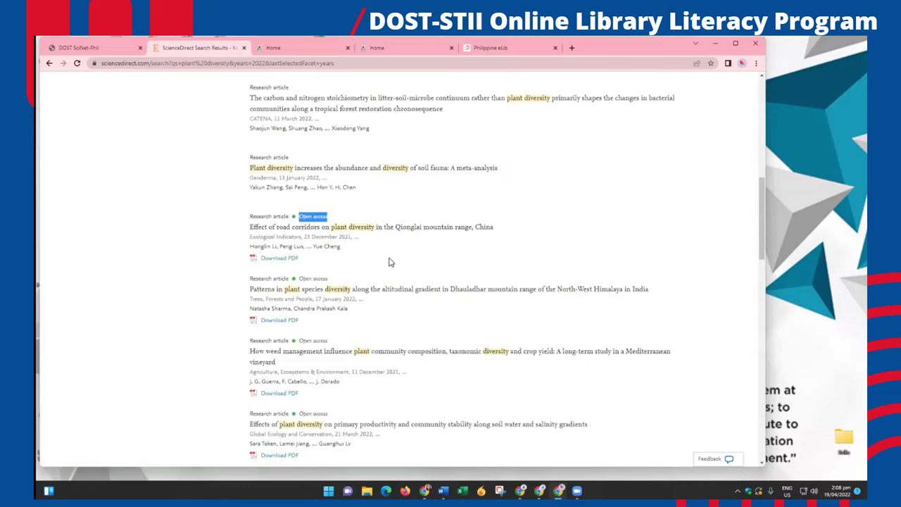
# Open the CATENA article on carbon and nitrogen stoichiometry in the litter-soil-microbe continuum and review its title, authors and highlights
pyautogui.scroll(2, 388, 257)
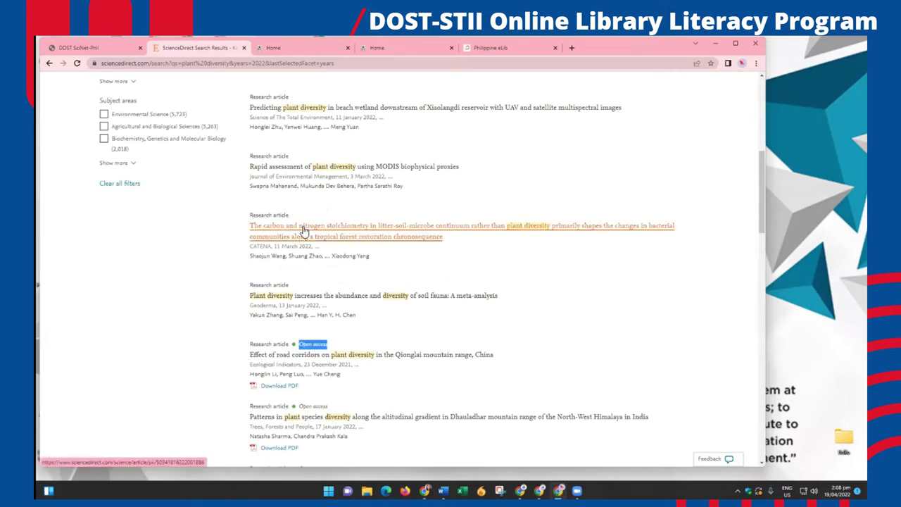
pyautogui.click(304, 231)
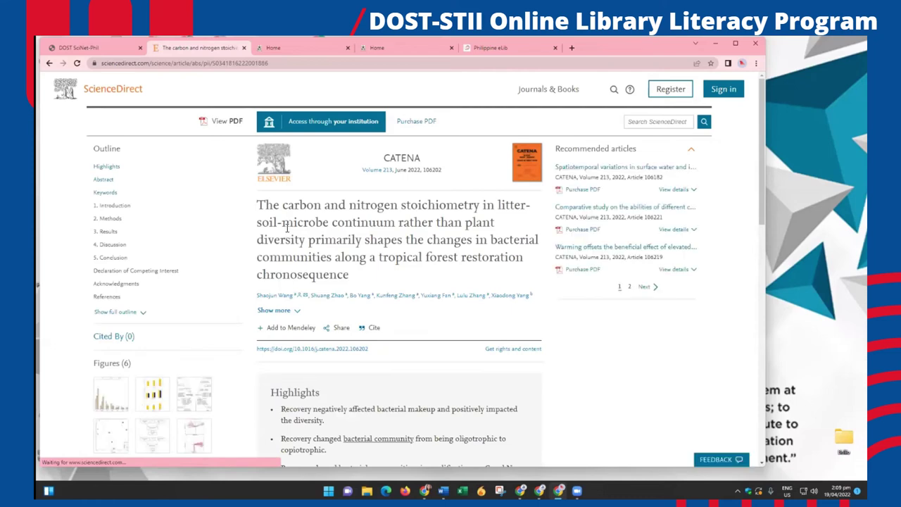
pyautogui.scroll(-3, 287, 227)
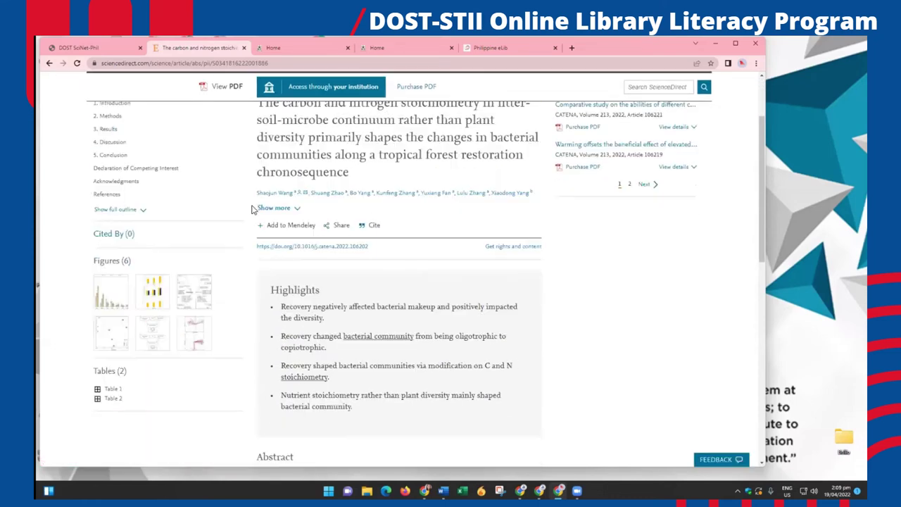
pyautogui.scroll(-1, 385, 223)
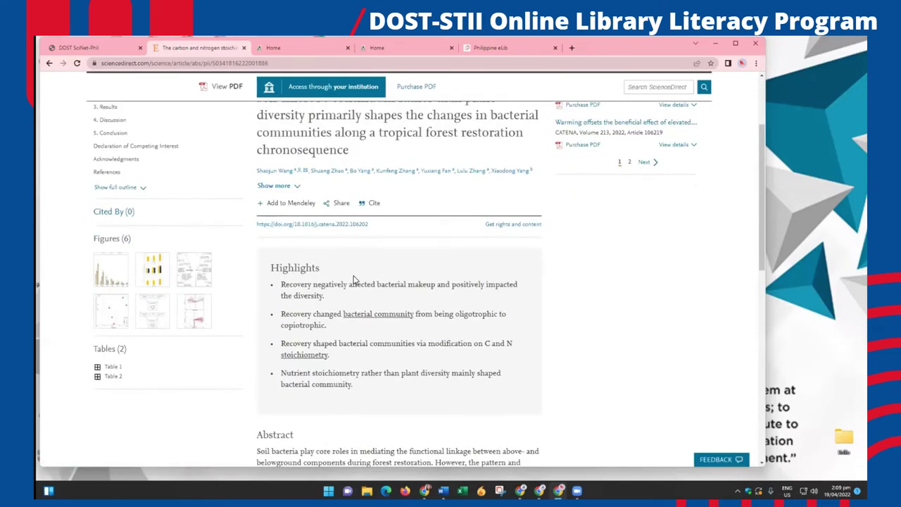
pyautogui.scroll(1, 355, 278)
pyautogui.scroll(3, 354, 277)
pyautogui.moveTo(354, 275); pyautogui.dragTo(254, 295)
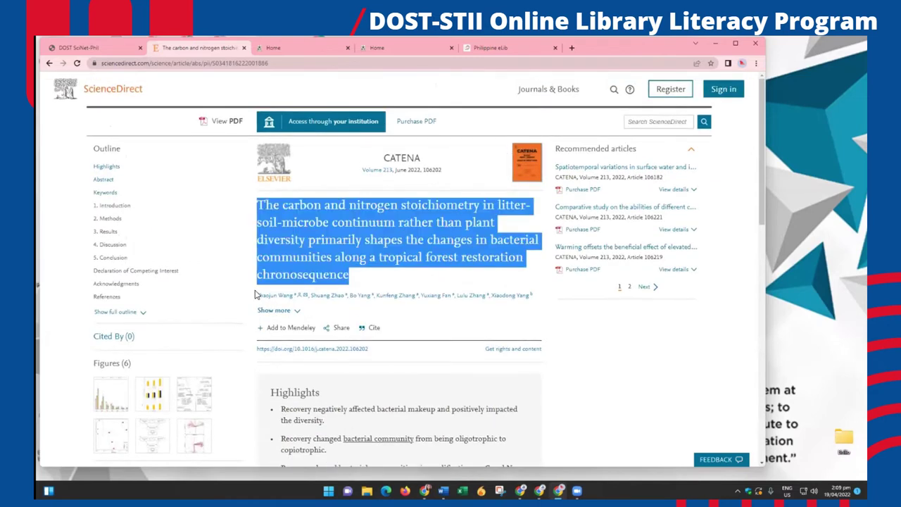
pyautogui.click(338, 238)
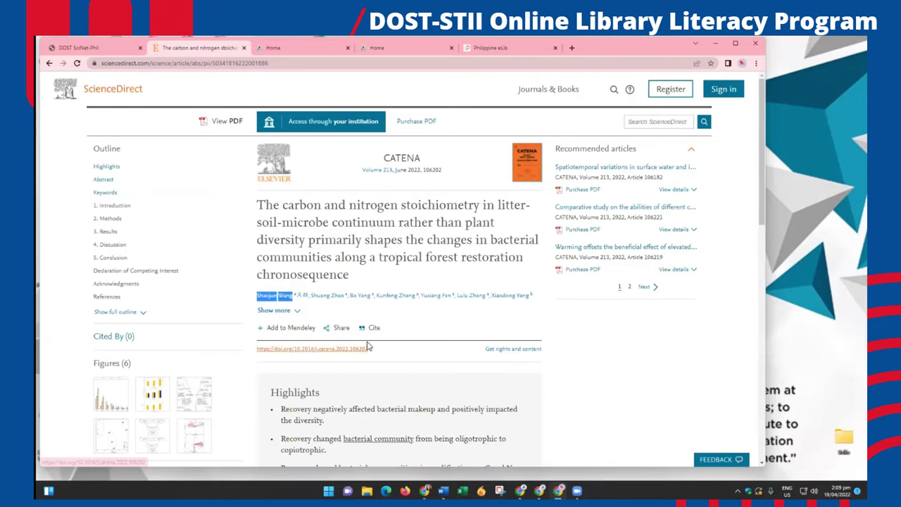
# Switch to the DOST Union Catalog and review the list of nonprint search results, highlighting the records
pyautogui.click(85, 50)
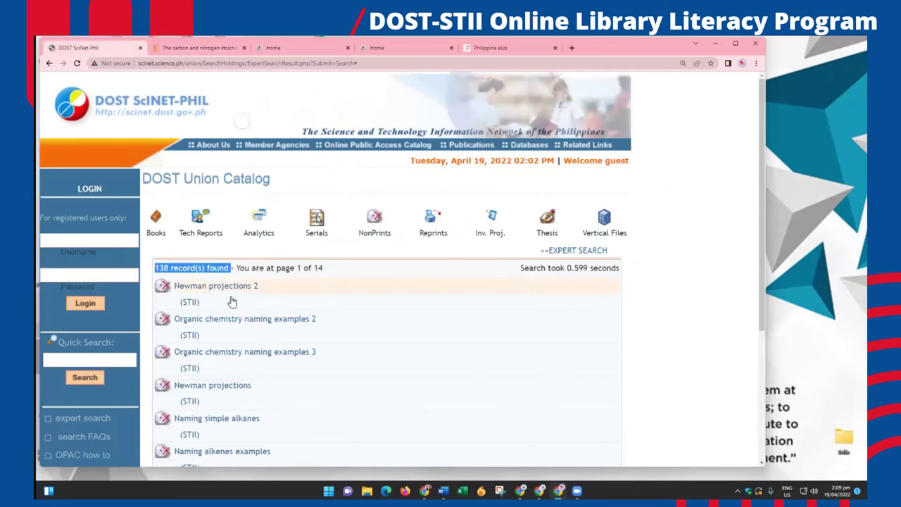
pyautogui.scroll(-2, 232, 301)
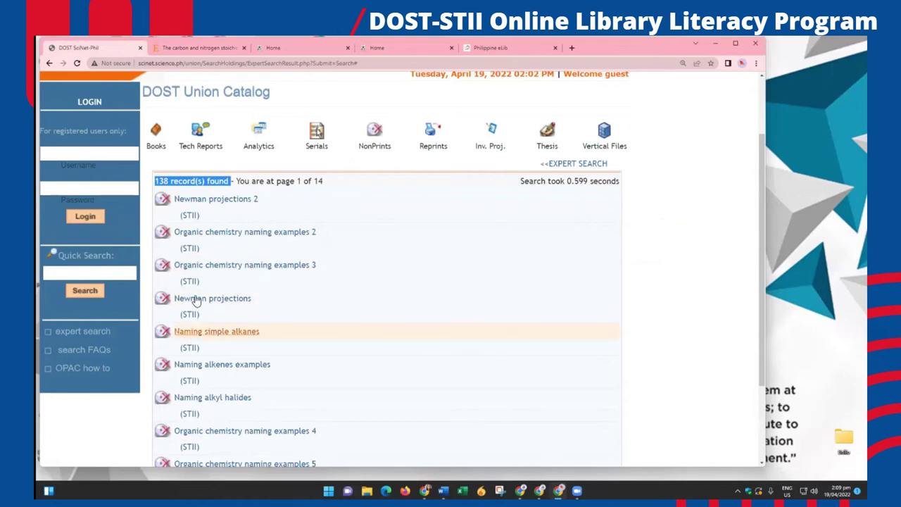
pyautogui.moveTo(155, 160); pyautogui.dragTo(392, 375)
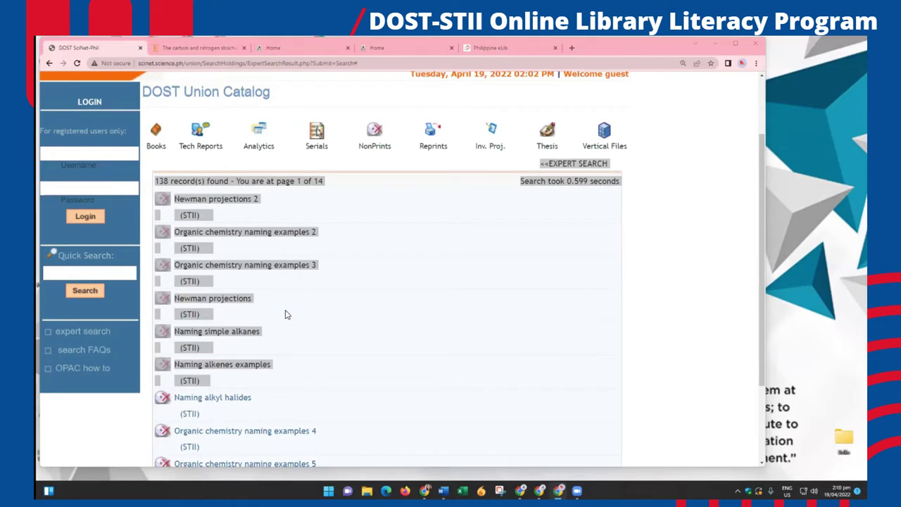
pyautogui.scroll(2, 345, 310)
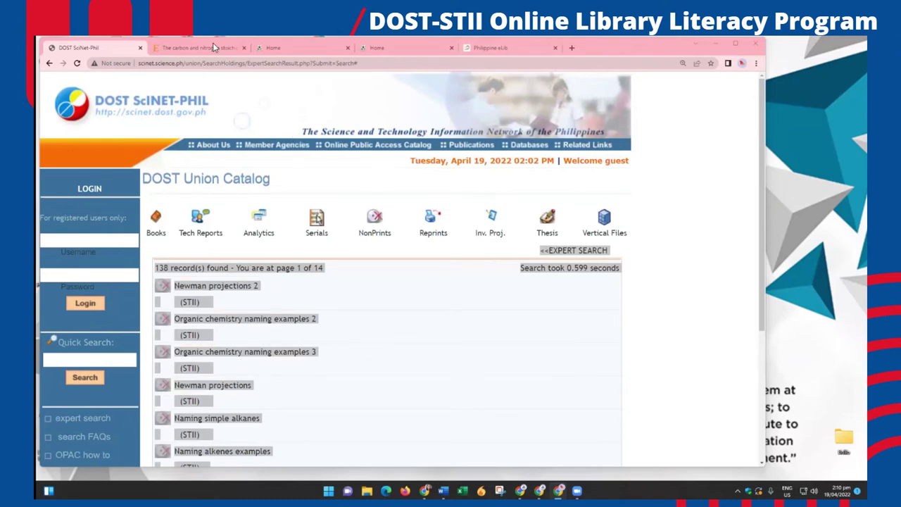
pyautogui.hotkey('ctrl', 'a')
# Return to the CATENA article on ScienceDirect, review its outline and citation details, and activate the site search field
pyautogui.hotkey('ctrl', 'Tab')
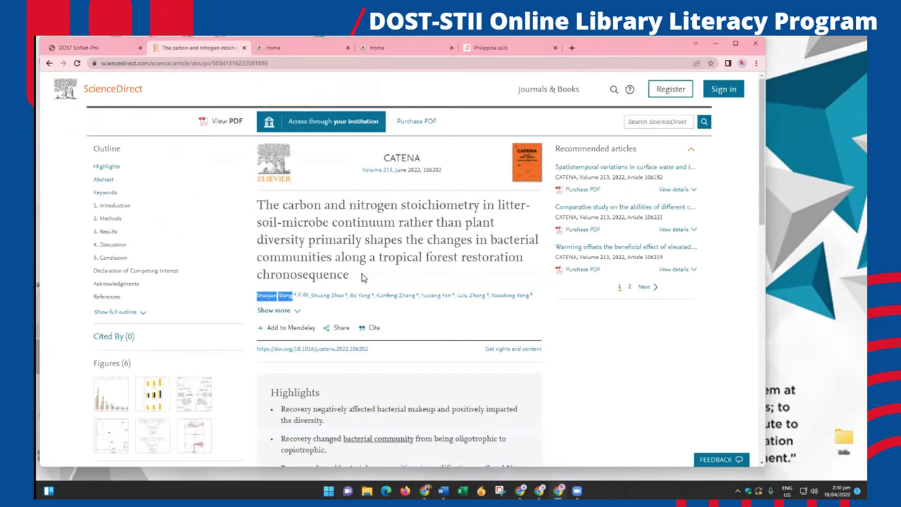
pyautogui.scroll(-2, 363, 282)
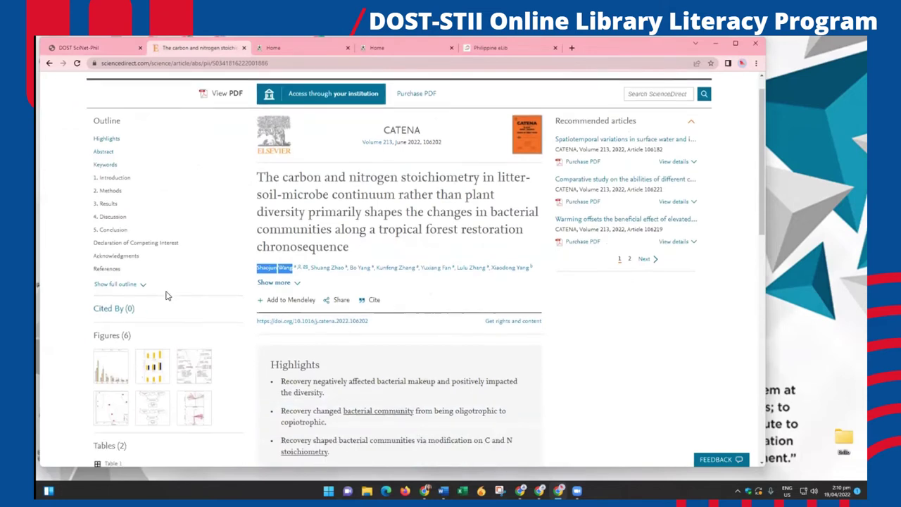
pyautogui.scroll(1, 363, 304)
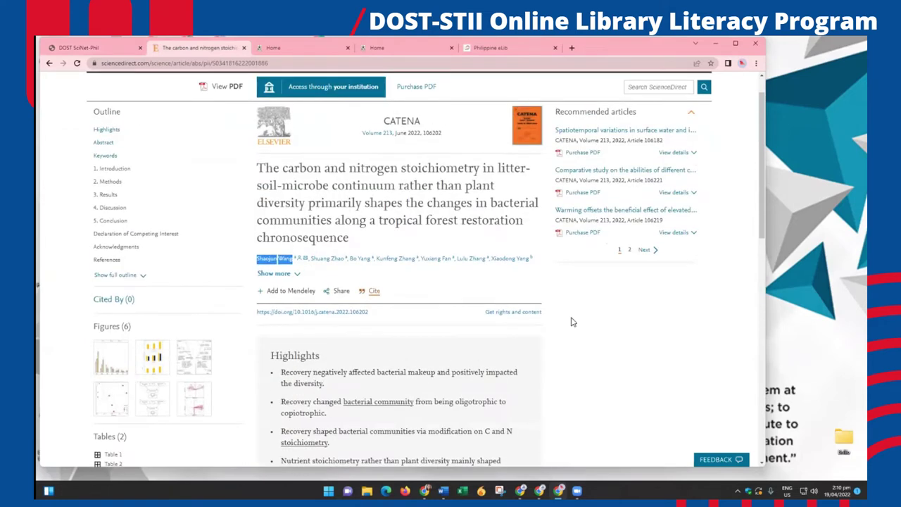
pyautogui.scroll(1, 570, 318)
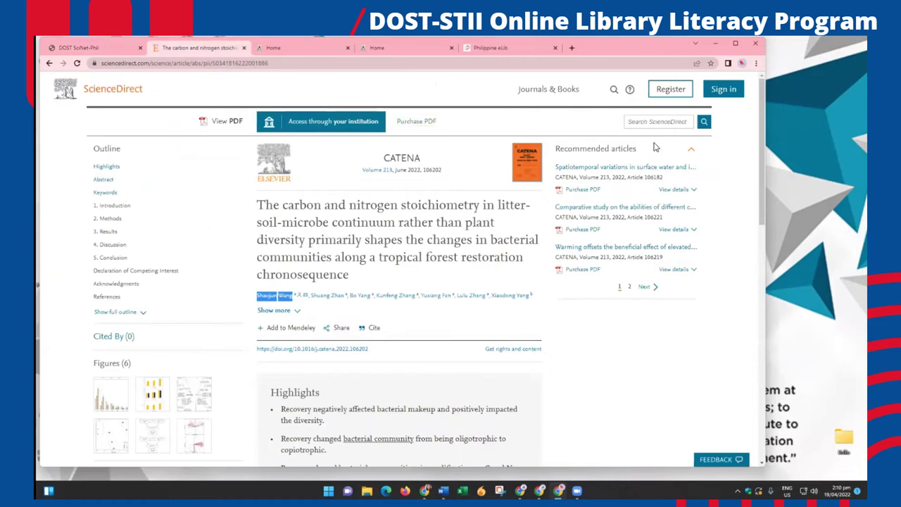
pyautogui.click(651, 121)
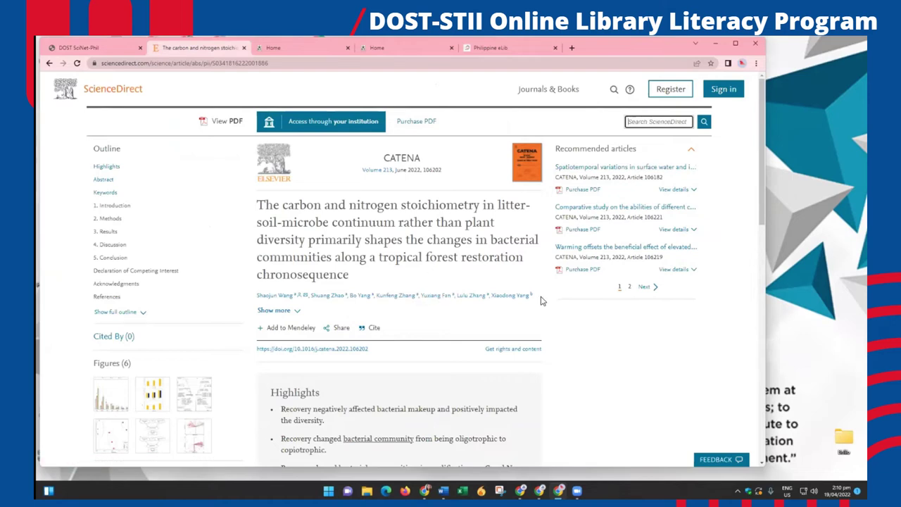
# Go back to the ScienceDirect home page and switch to the Science and Technology Information Institute Library-DOST Facebook page
pyautogui.click(109, 95)
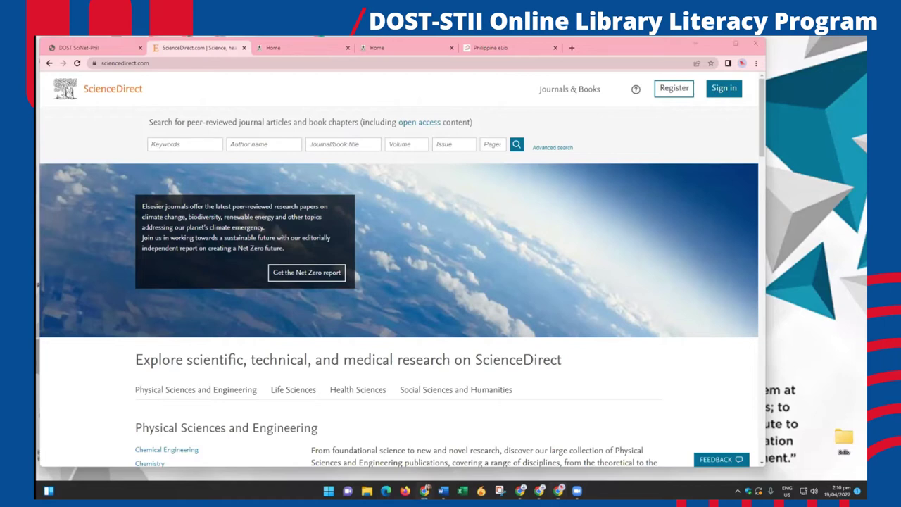
pyautogui.hotkey('alt', 'Tab')
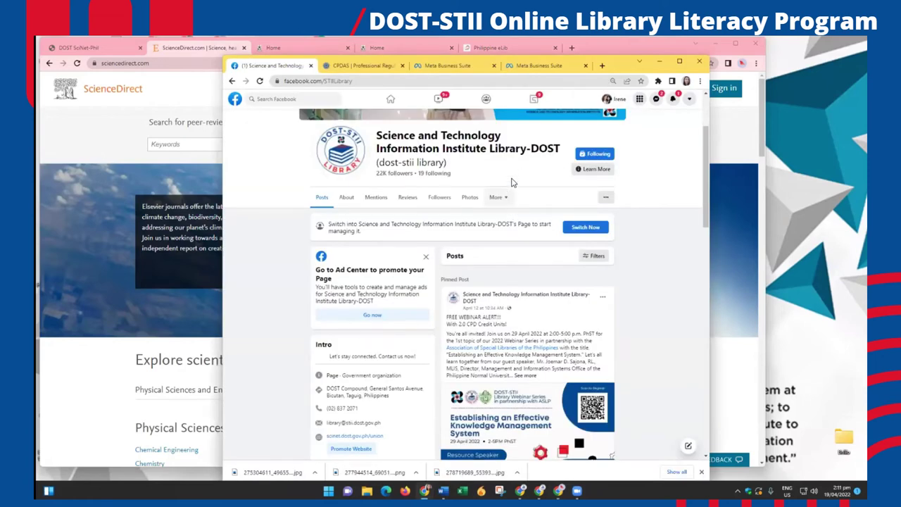
# Examine the library page's pinned free webinar post on Establishing an Effective Knowledge Management System, including its description and poster
pyautogui.scroll(-1, 529, 344)
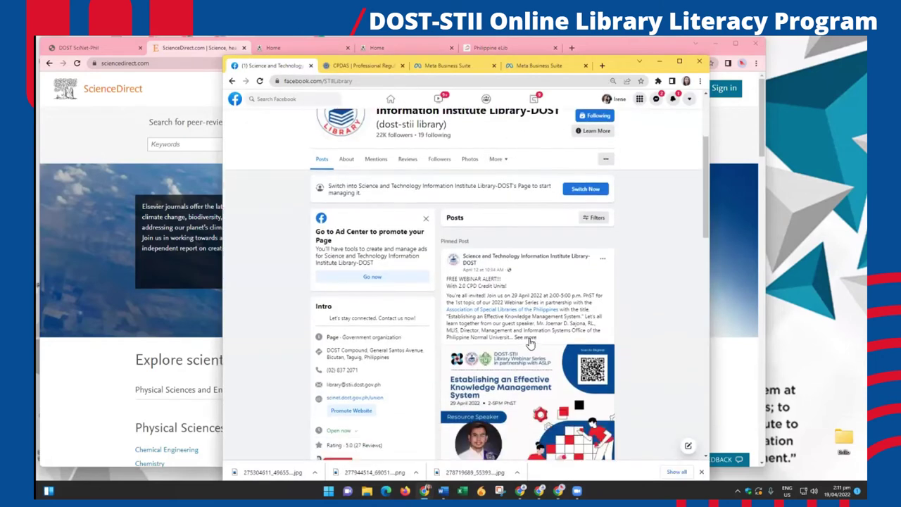
pyautogui.scroll(-2, 531, 342)
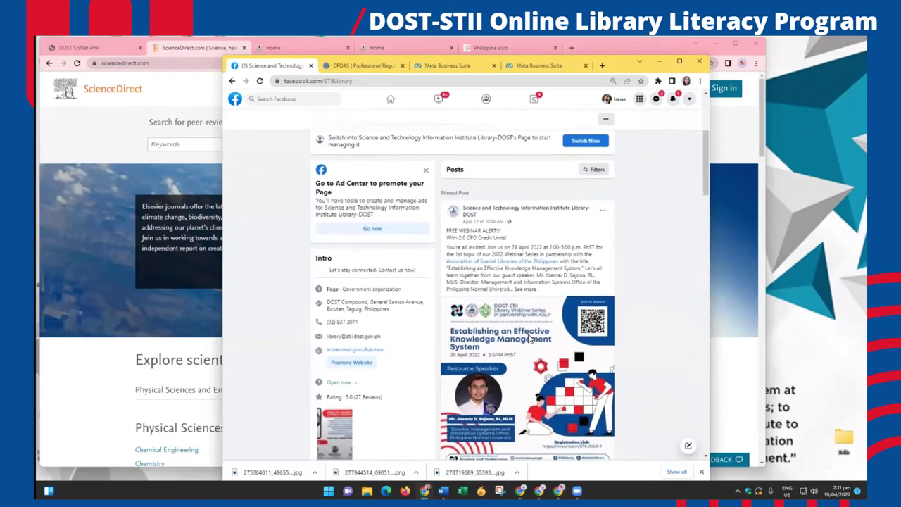
pyautogui.scroll(-1, 532, 338)
pyautogui.scroll(-3, 534, 336)
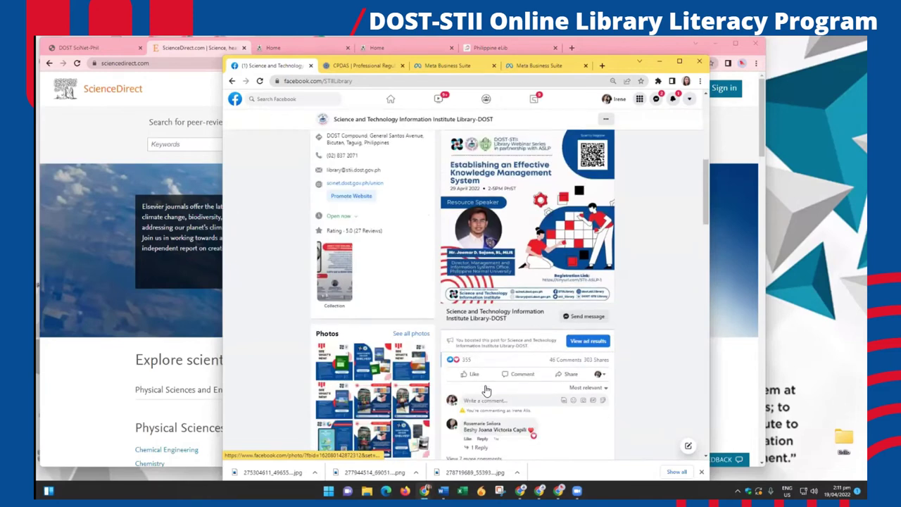
pyautogui.scroll(-2, 484, 386)
pyautogui.scroll(1, 483, 380)
pyautogui.scroll(2, 483, 377)
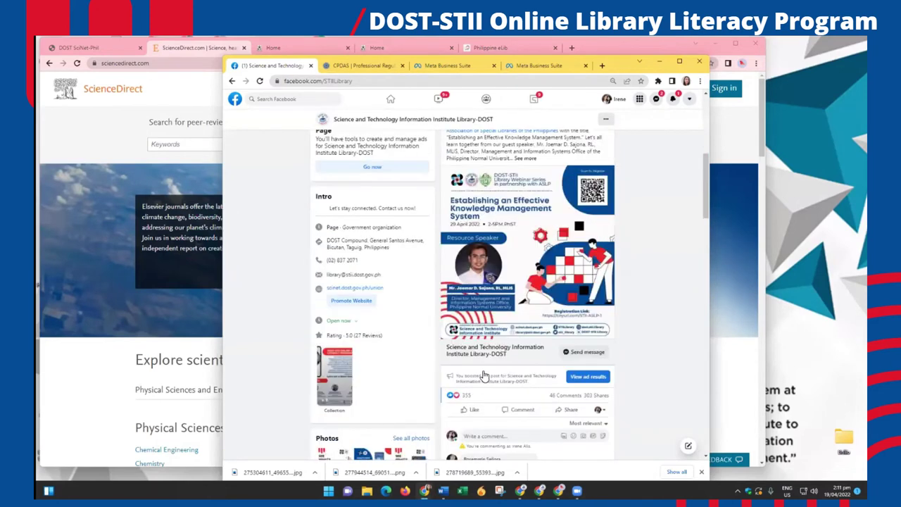
pyautogui.scroll(2, 484, 377)
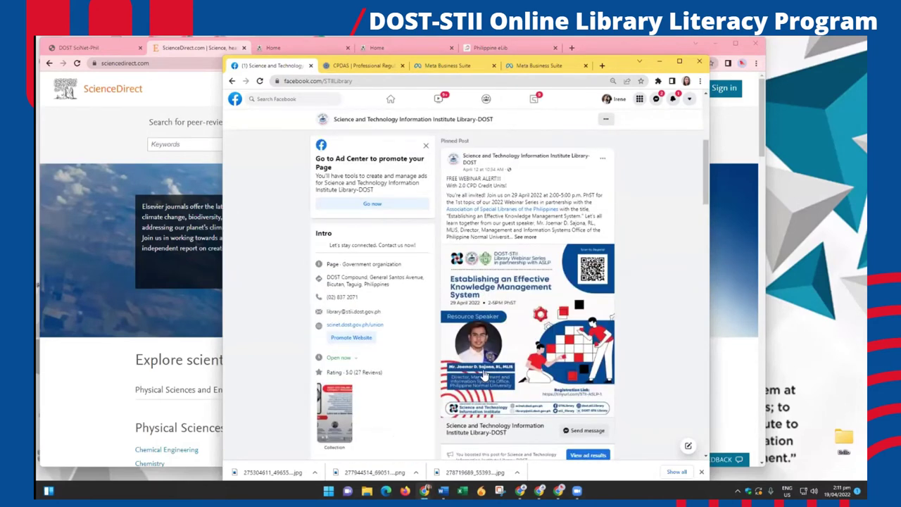
pyautogui.scroll(1, 484, 376)
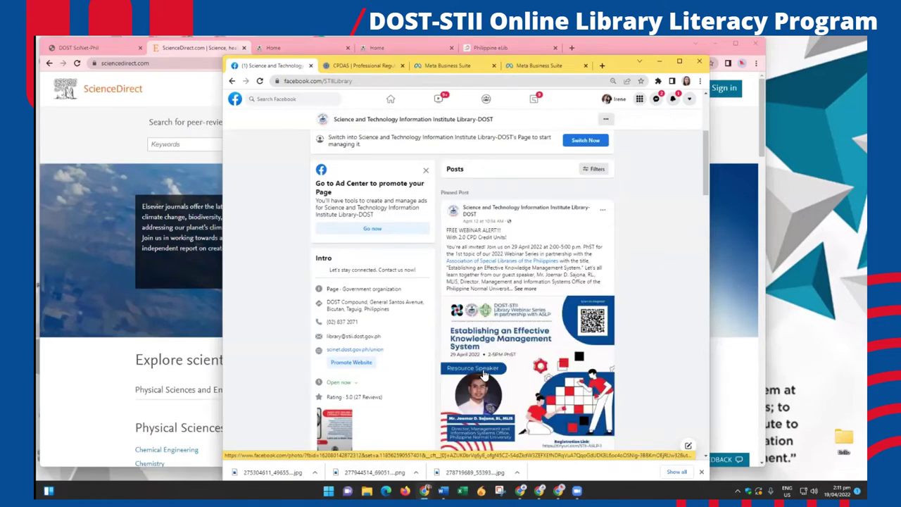
pyautogui.scroll(-2, 533, 212)
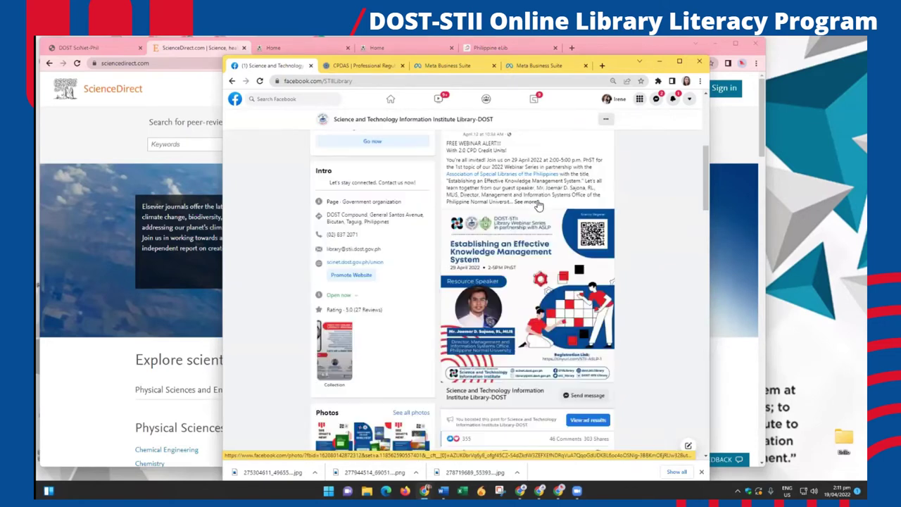